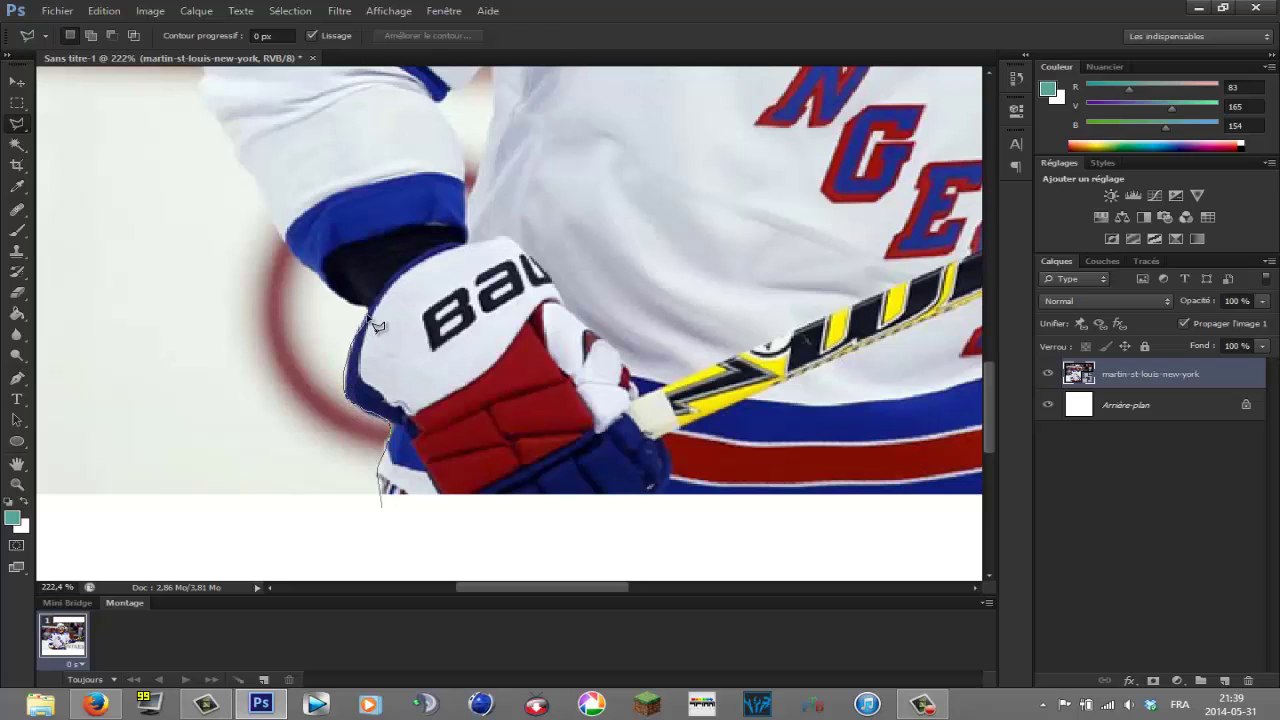
Trace the hockey player's outline with the Polygonal Lasso, from the BAUER glove up the number 26 sleeve and around the helmet
double_click(274, 245)
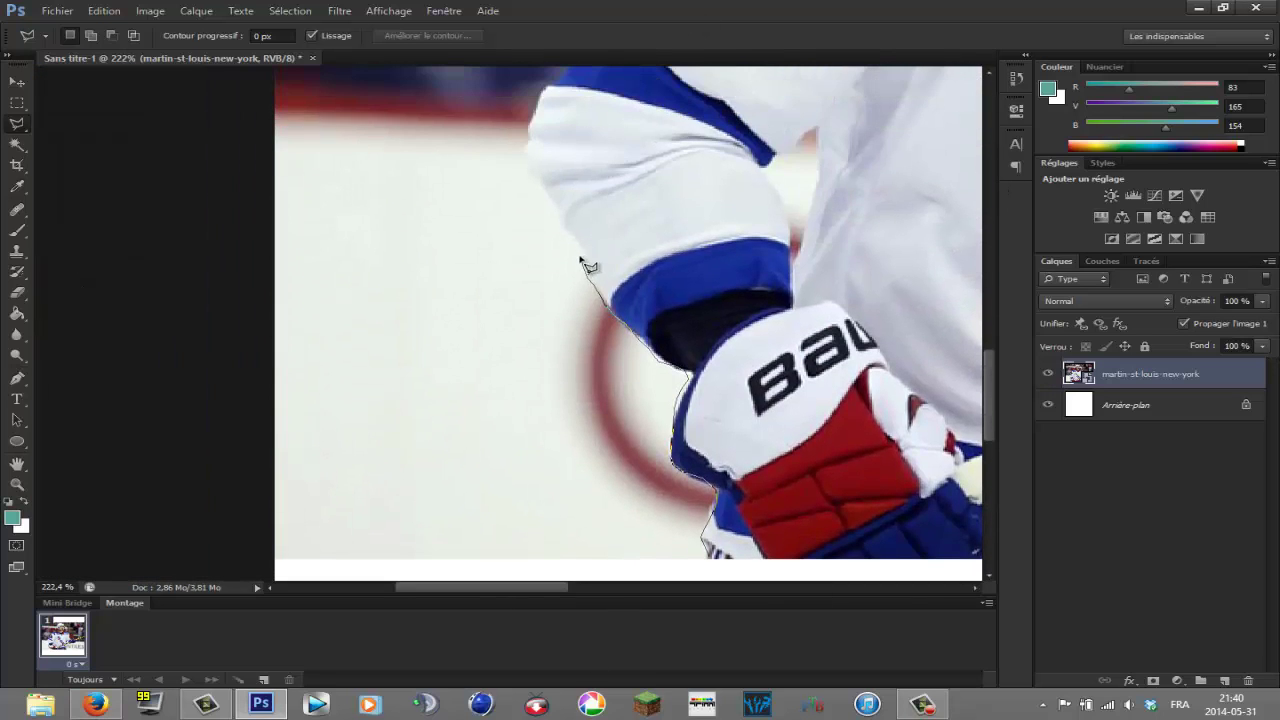
drag(569, 82, 758, 345)
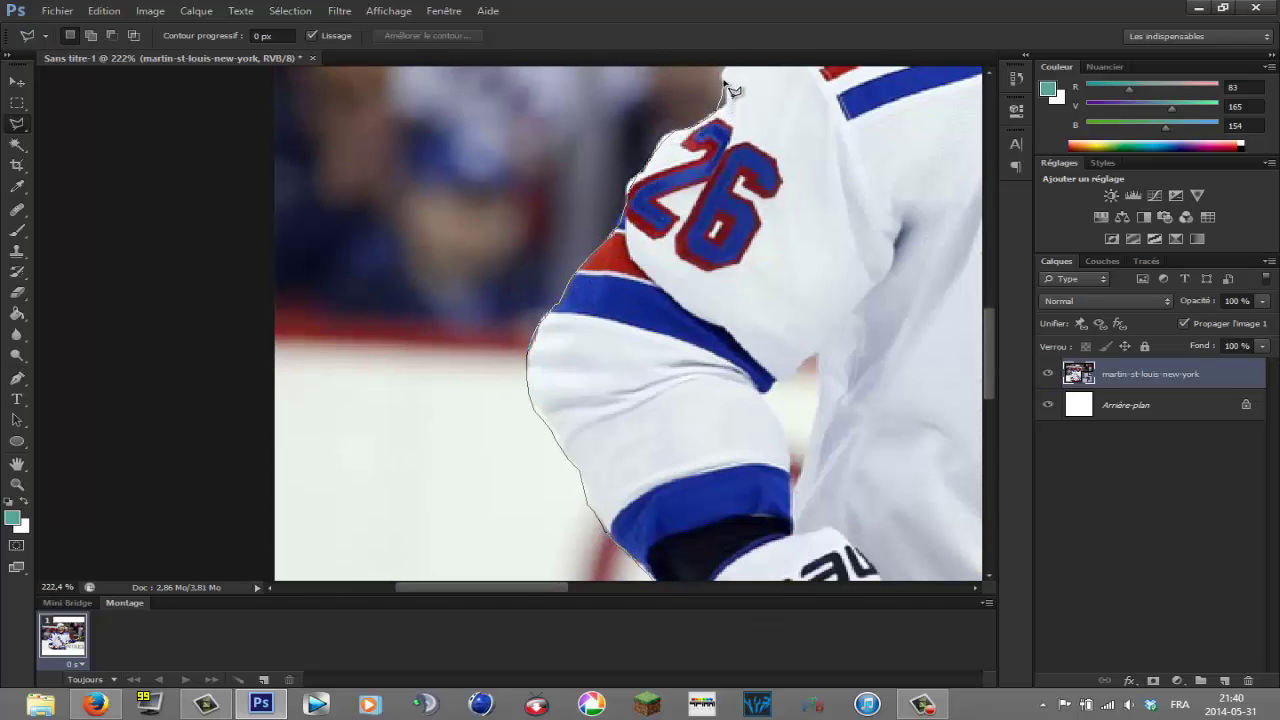
drag(730, 90, 752, 195)
mouse_move(873, 132)
mouse_down()
mouse_move(834, 106)
mouse_move(410, 65)
mouse_move(337, 372)
mouse_up()
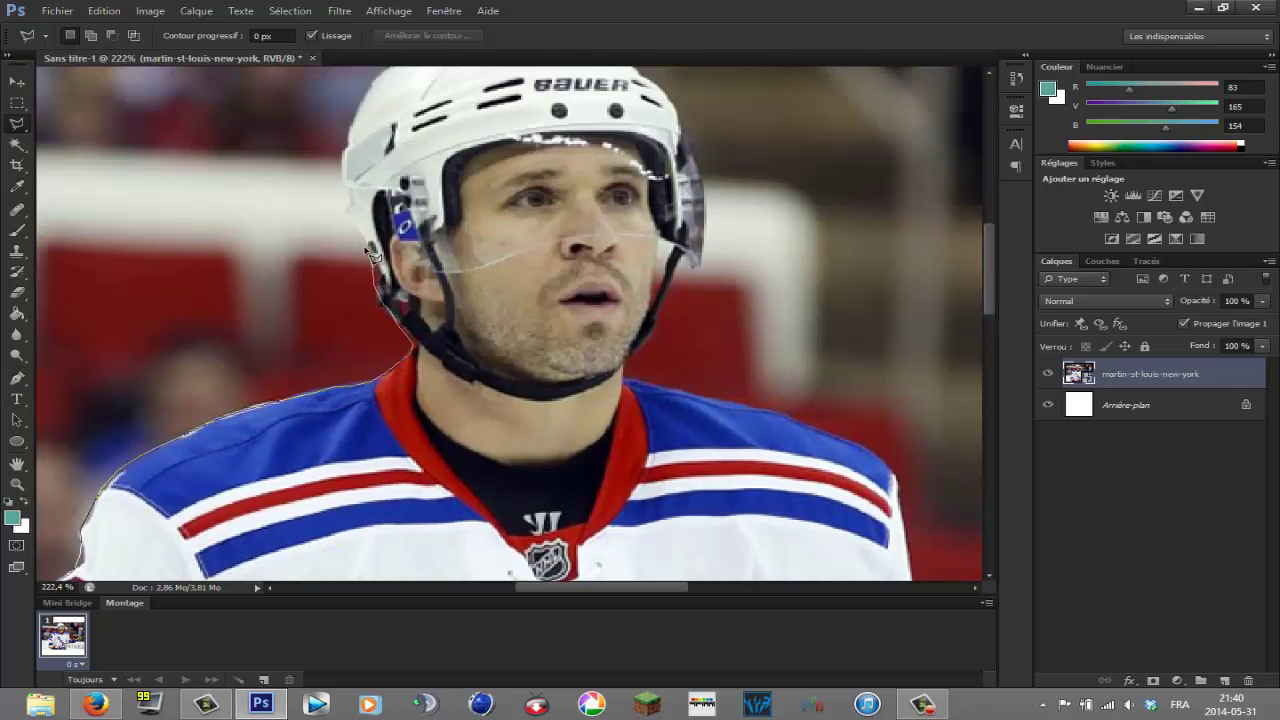
drag(396, 66, 443, 205)
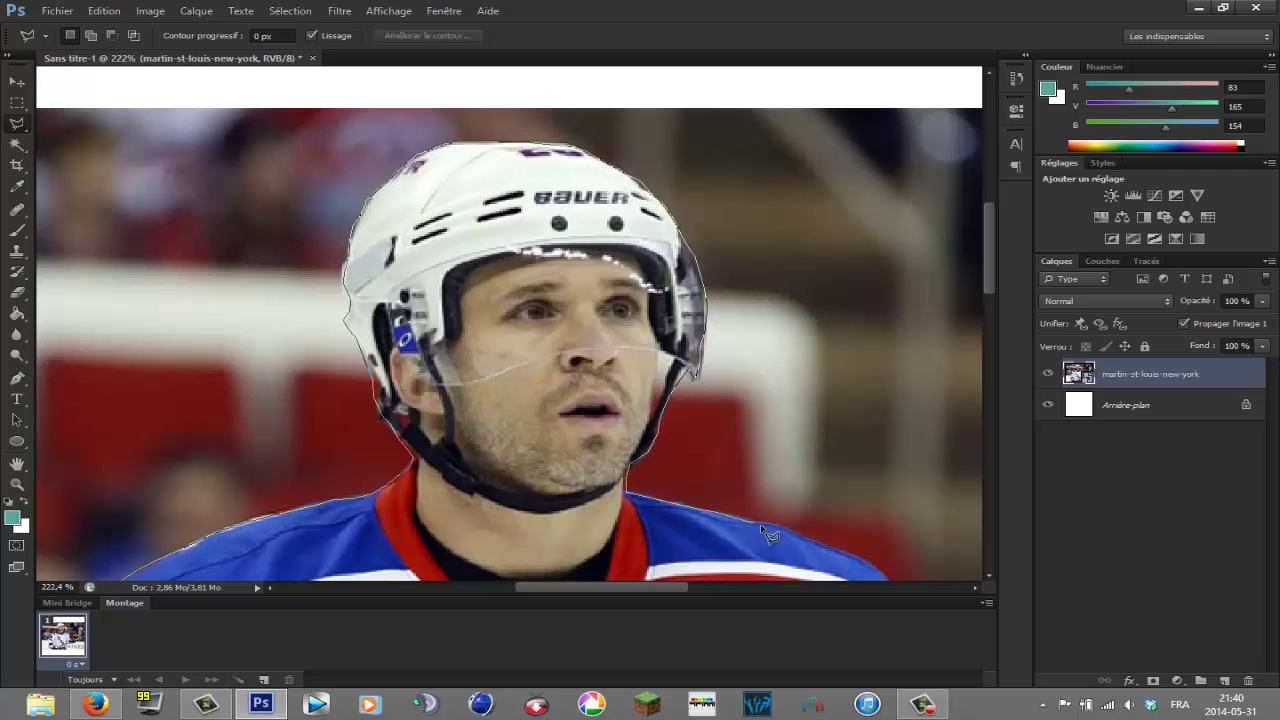
Continue the lasso outline along the other shoulder and sleeve, over the glove, and along the stick's upper edge
scroll(893, 584, right, 6)
scroll(408, 571, up, 3)
scroll(408, 571, down, 6)
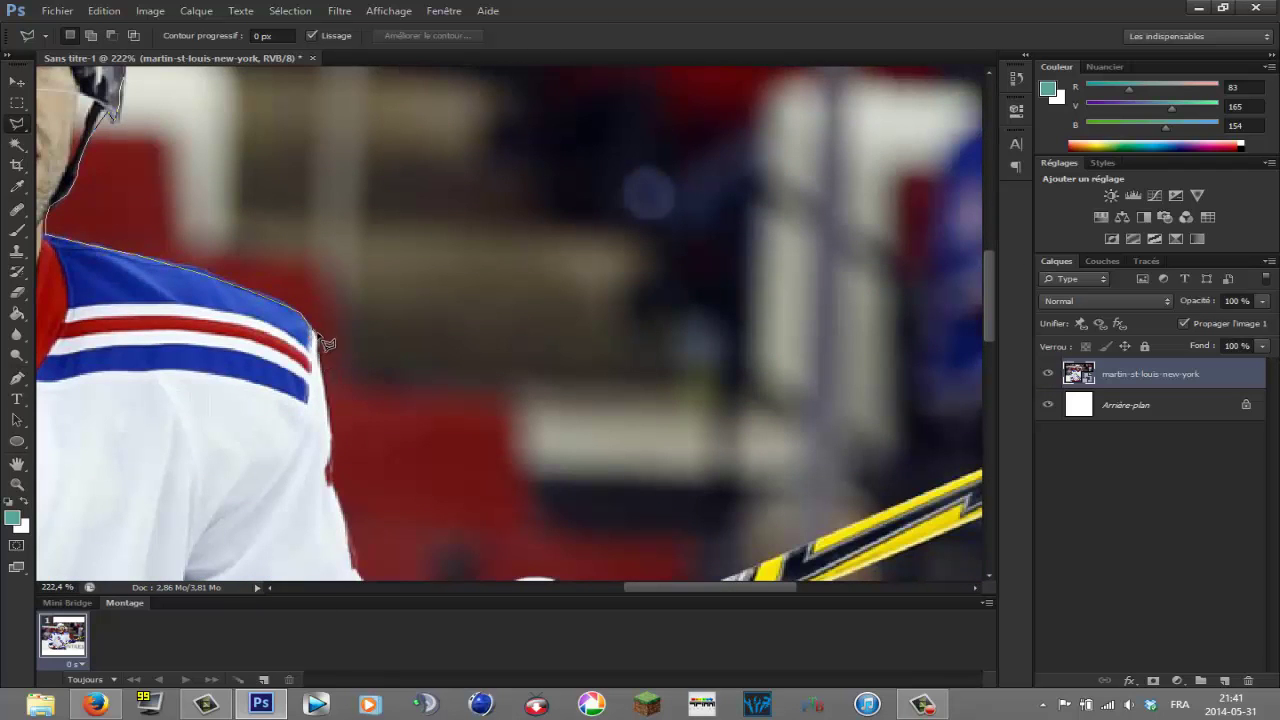
click(354, 571)
scroll(355, 572, down, 6)
scroll(380, 560, up, 5)
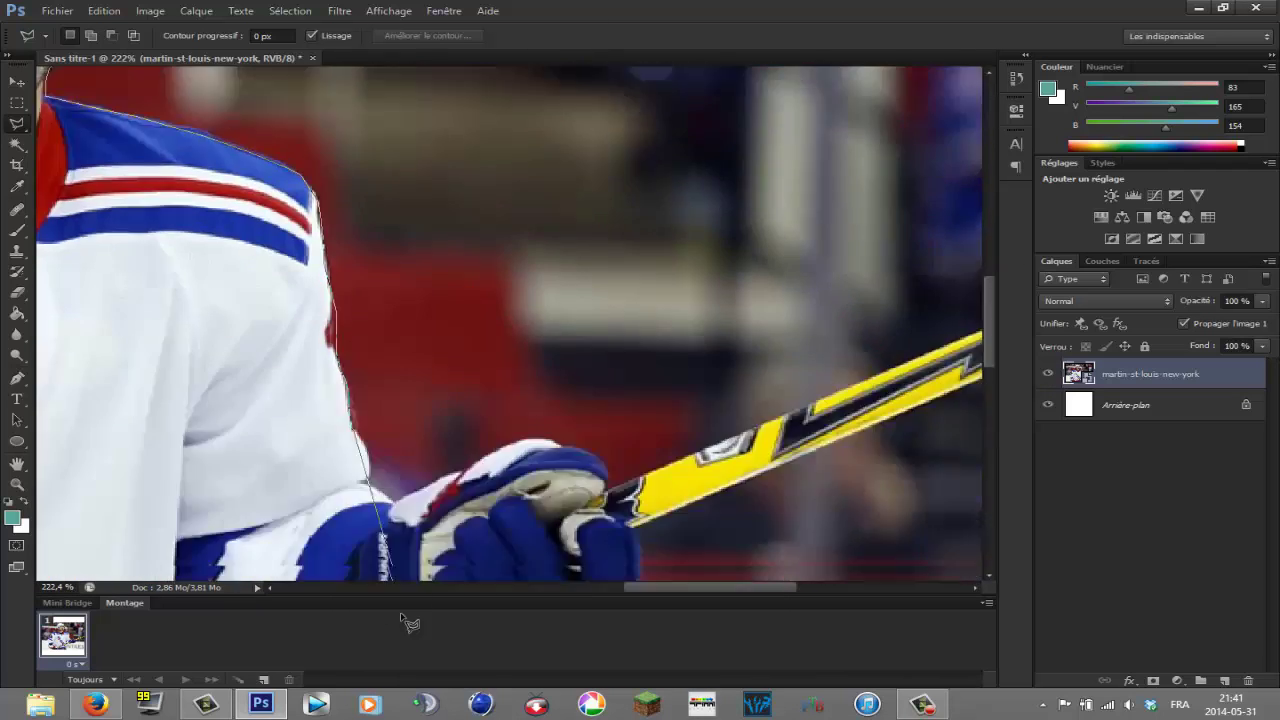
scroll(409, 618, down, 3)
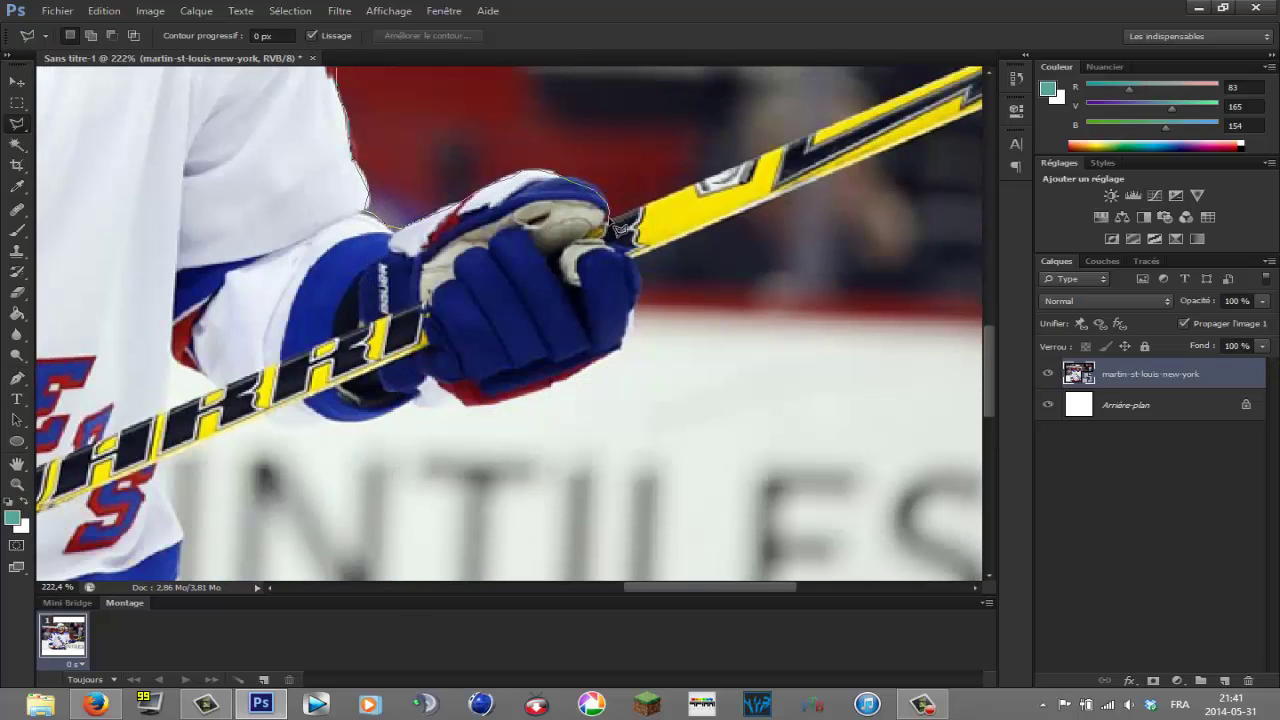
mouse_move(690, 195)
mouse_down()
mouse_move(257, 657)
mouse_move(348, 231)
mouse_up()
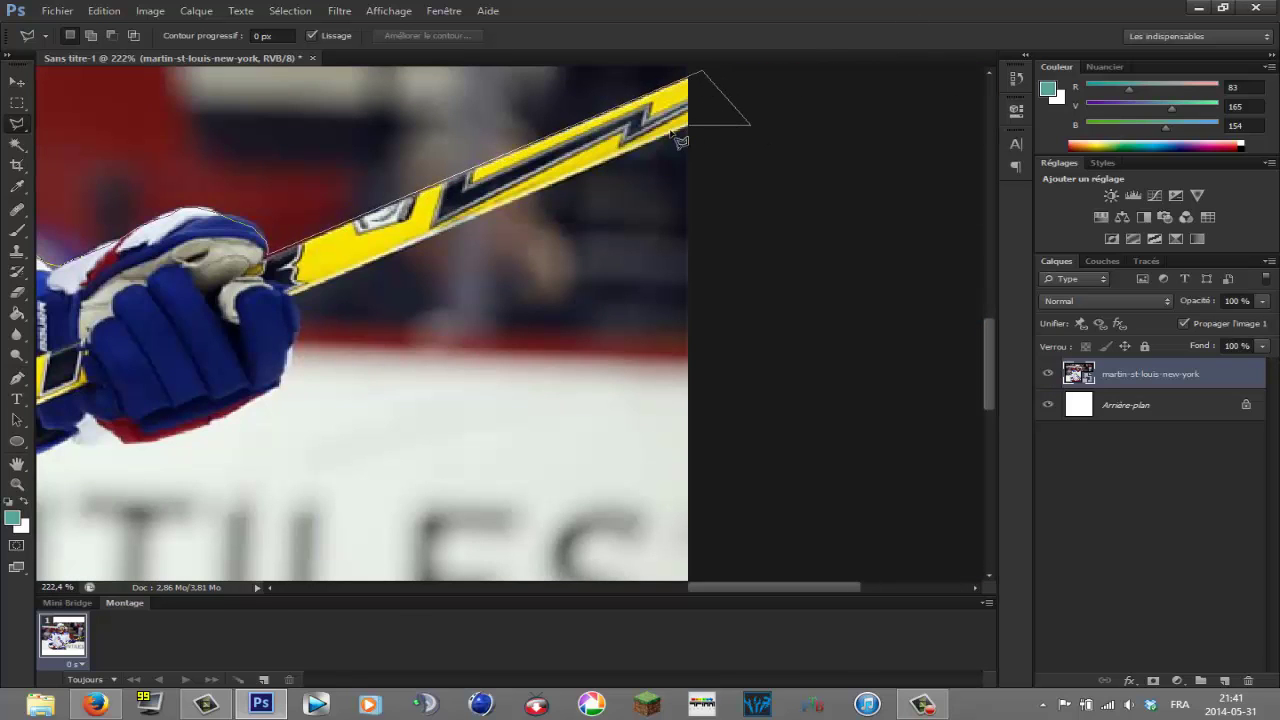
Complete the lasso outline beneath the stick, glove and jersey hem, and close it into a selection around the player
click(130, 441)
click(92, 420)
scroll(90, 440, left, 5)
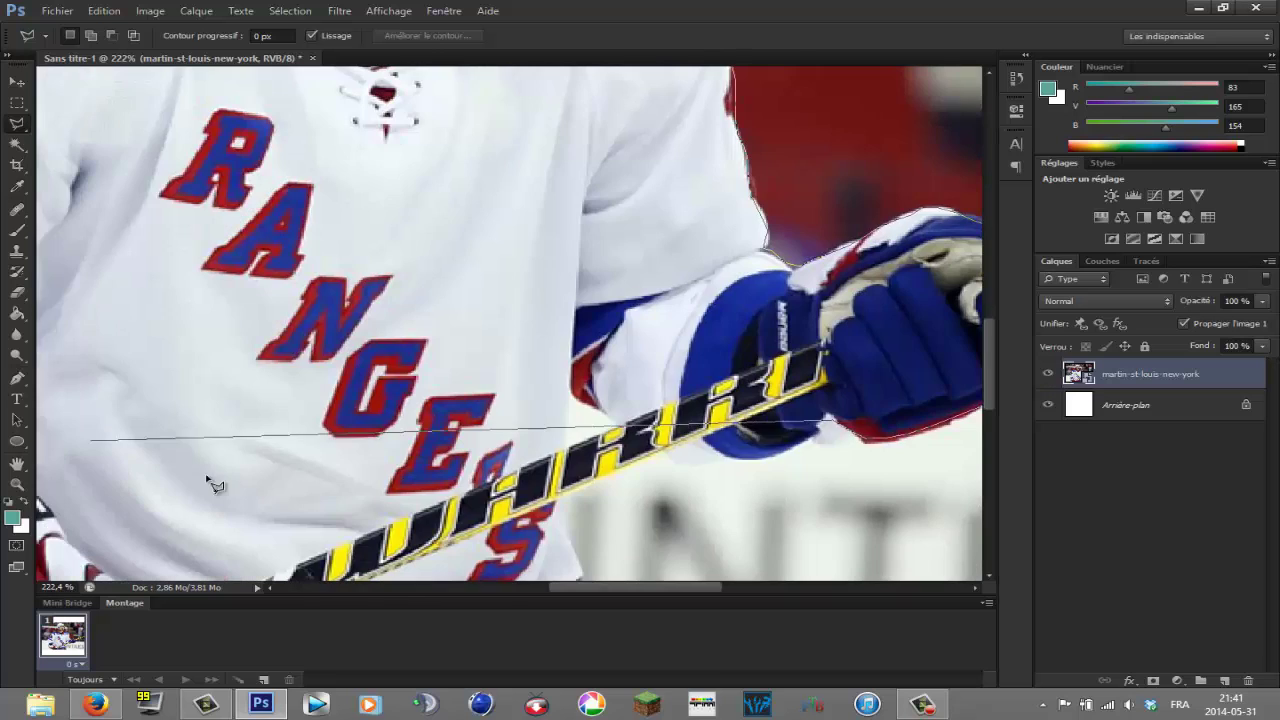
click(574, 548)
click(577, 575)
scroll(577, 572, down, 3)
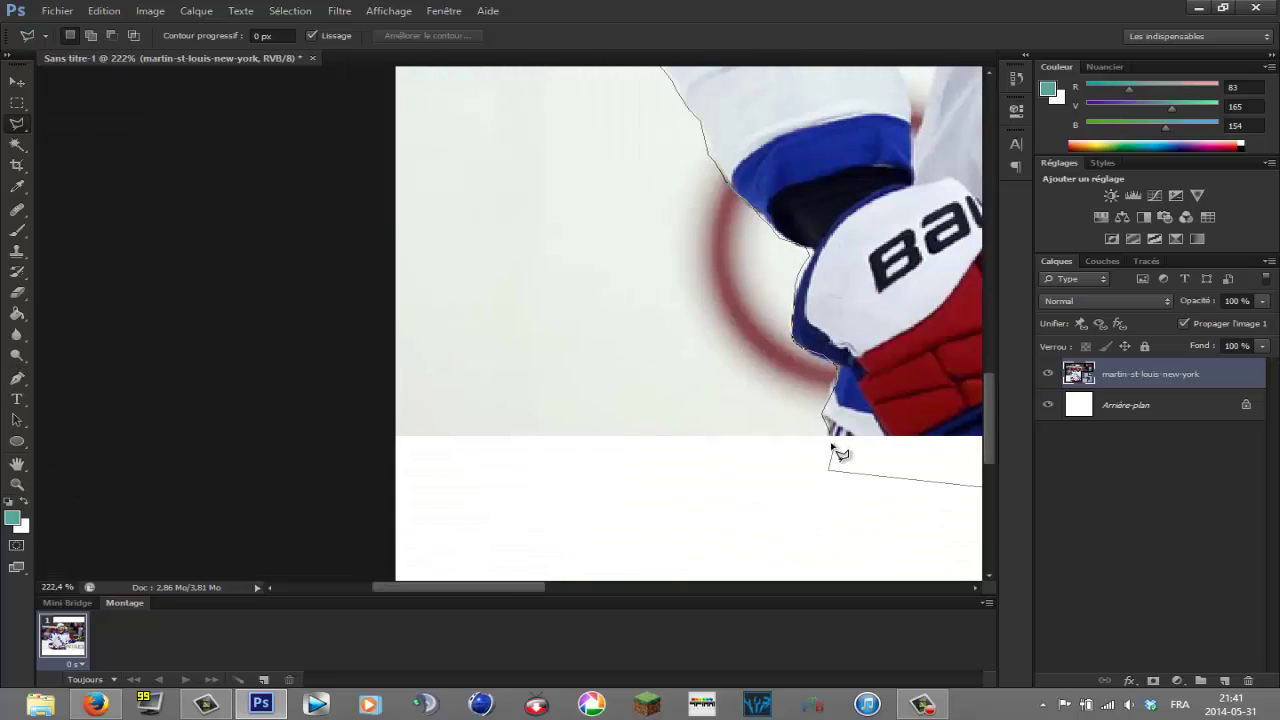
double_click(828, 470)
scroll(803, 483, down, 8)
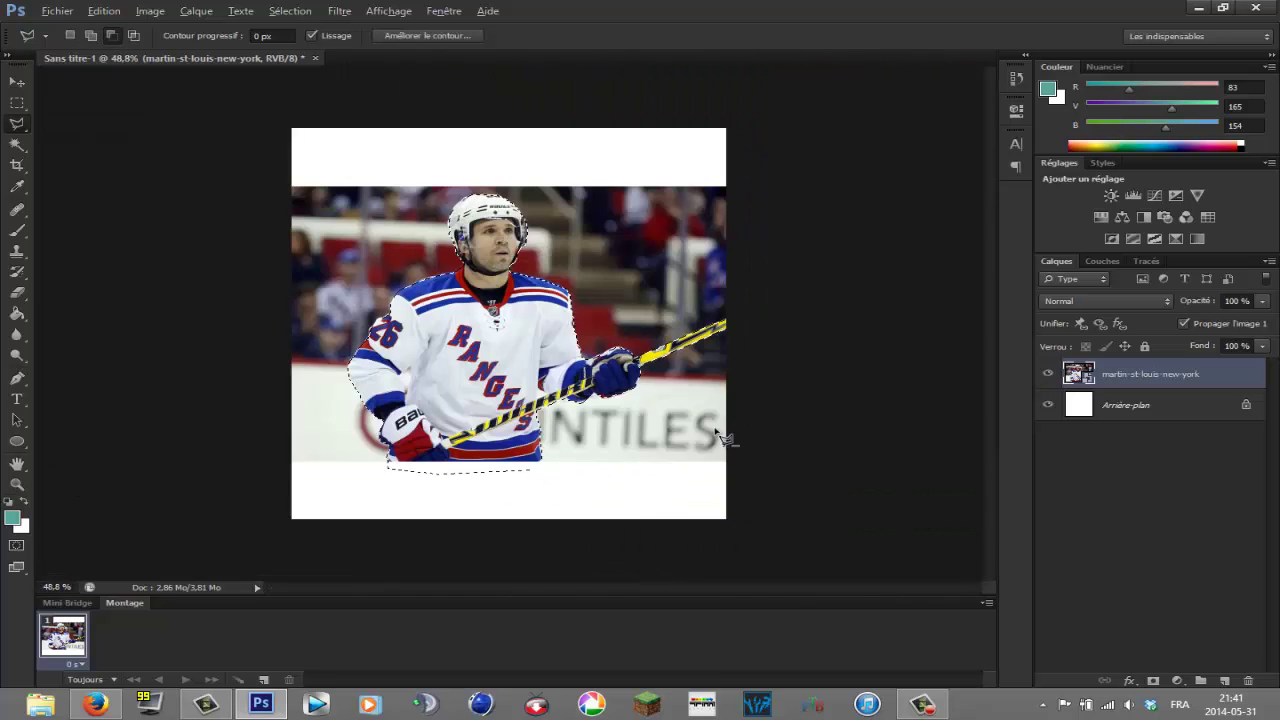
Duplicate the martin-st-louis-new-york layer
click(920, 705)
click(922, 705)
right_click(1190, 374)
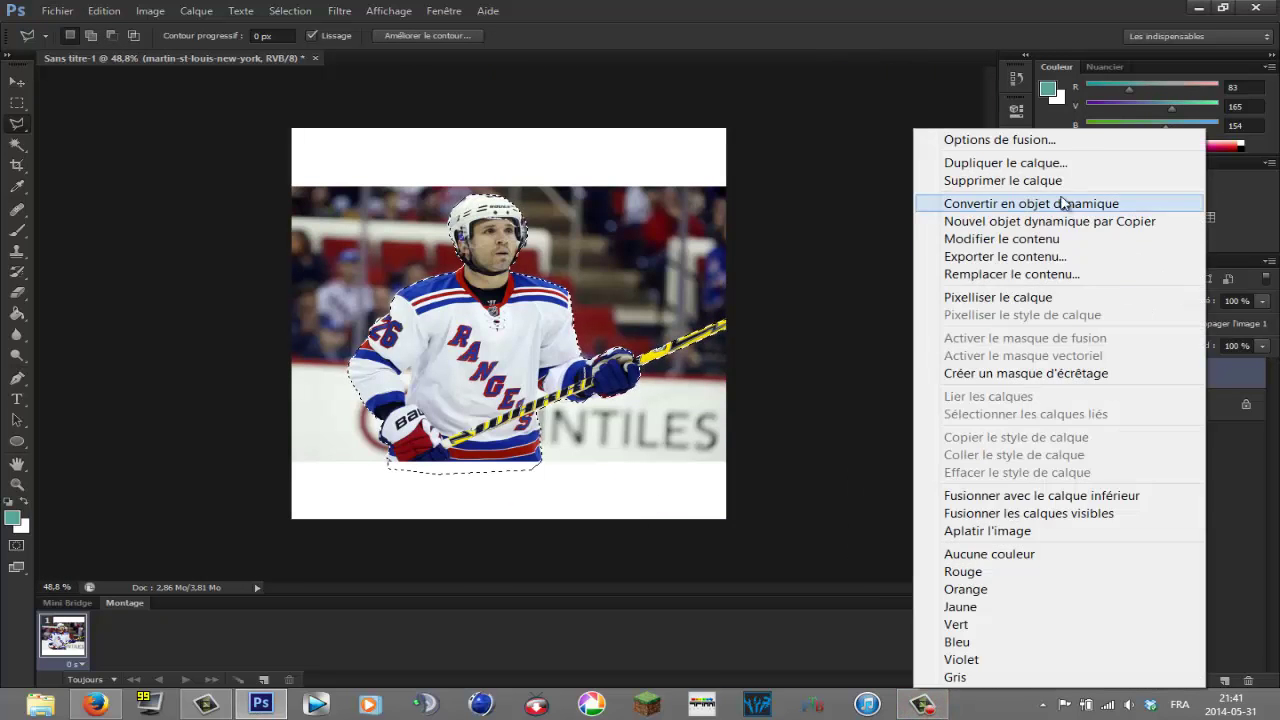
click(1008, 160)
click(757, 173)
Invert the player selection and try to delete the background from the duplicated layer
right_click(457, 330)
click(495, 354)
key(Delete)
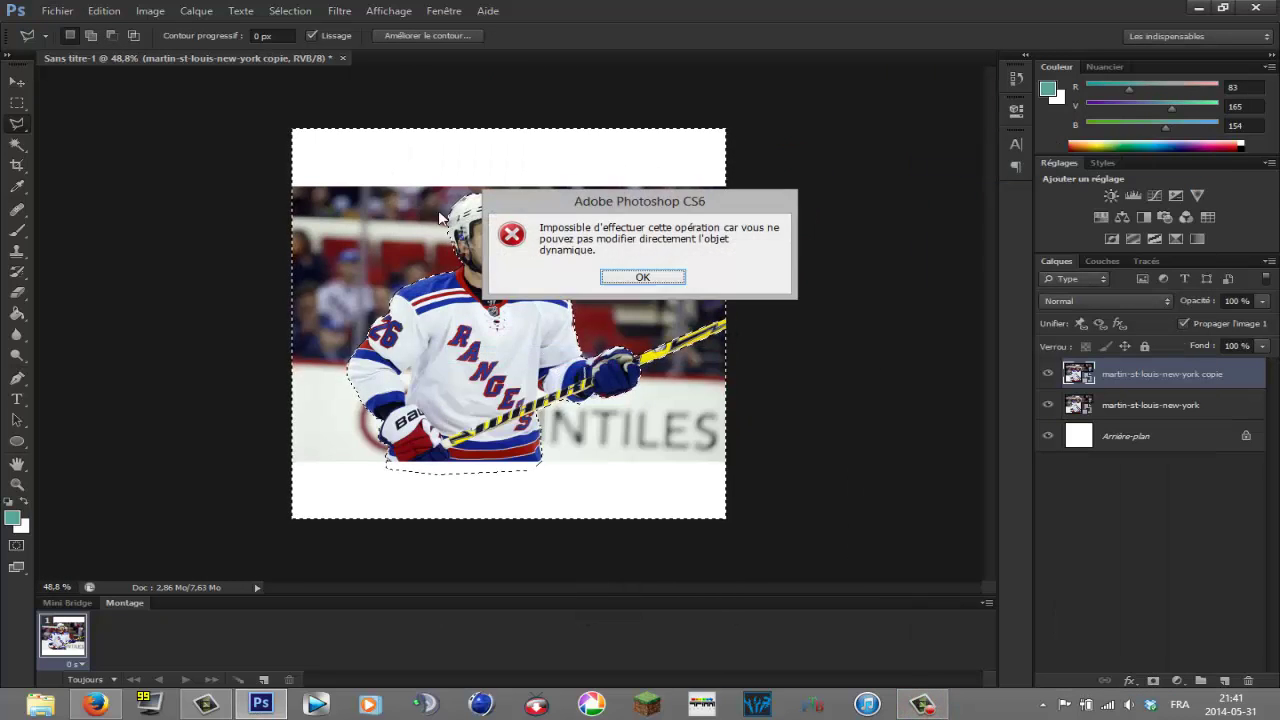
key(Return)
Rasterize the duplicated layer, delete the background around the player from it, and deselect
click(196, 10)
click(555, 392)
key(Delete)
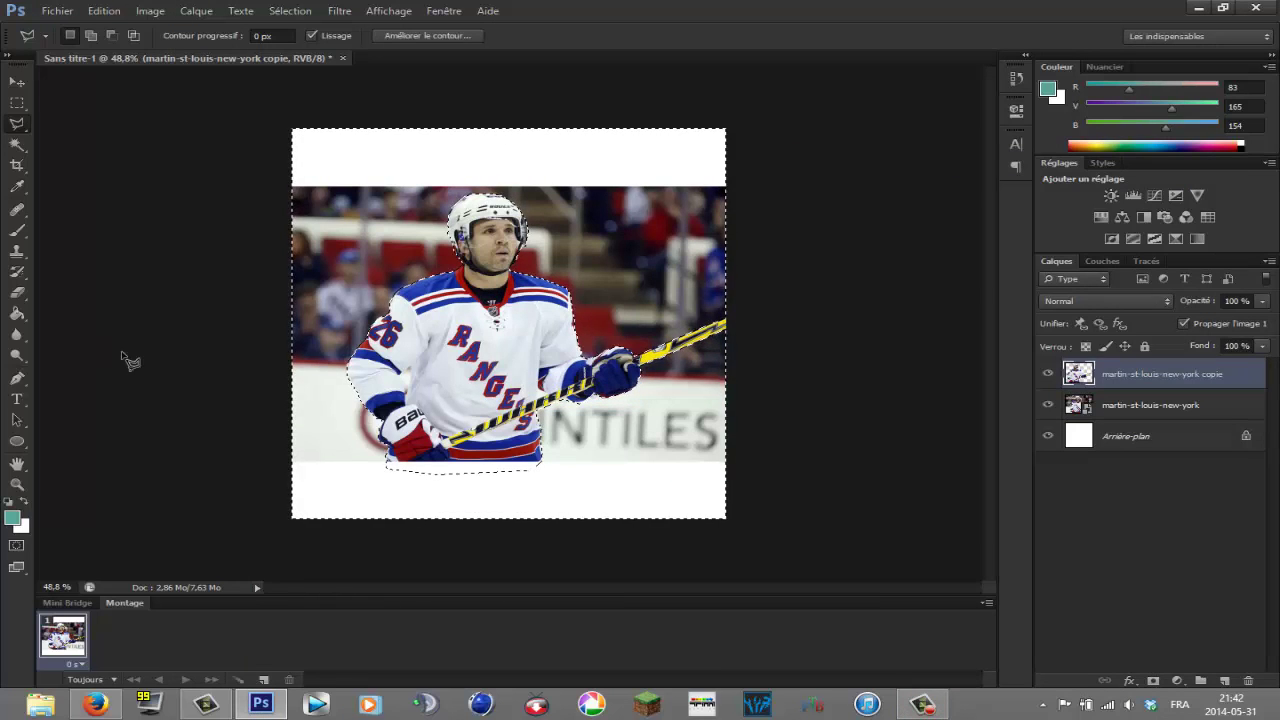
key(ctrl+d)
Clear the selection around the gap between the player's bent arm and the jersey
scroll(528, 343, up, 5)
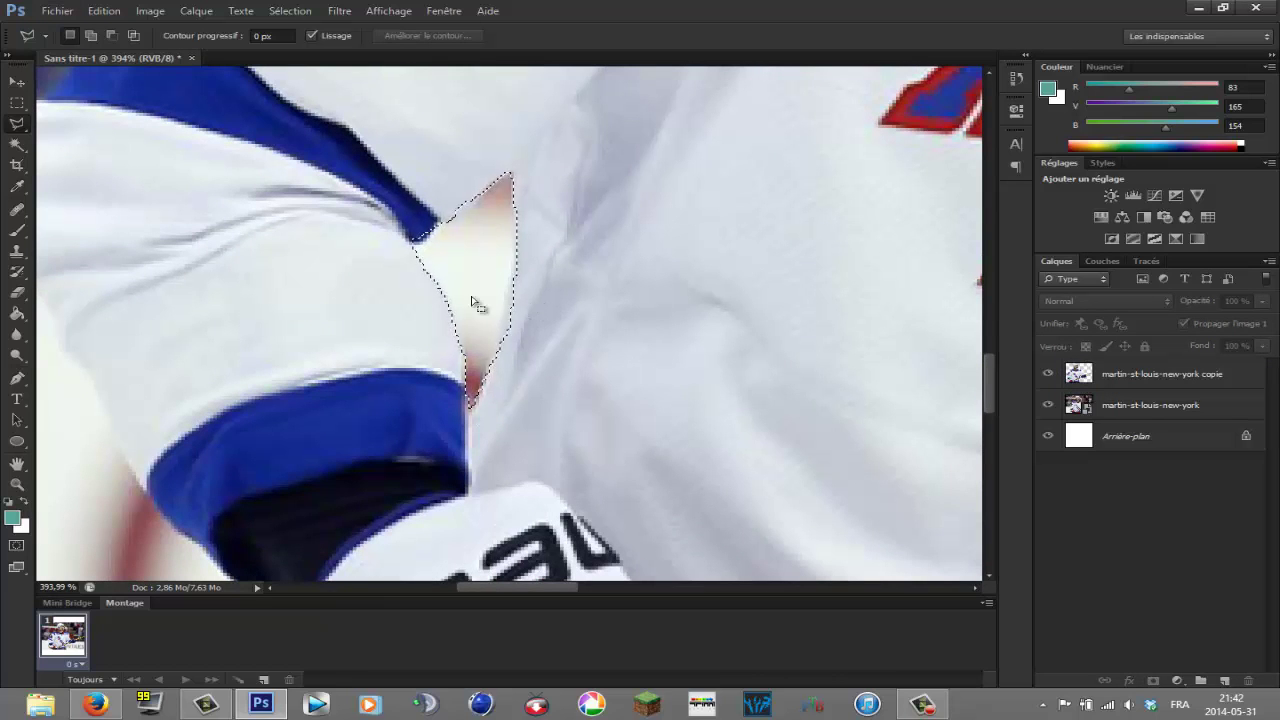
key(ctrl+d)
scroll(660, 388, down, 20)
scroll(660, 388, up, 1)
Create a new blank document with the proposed settings
click(57, 11)
click(72, 45)
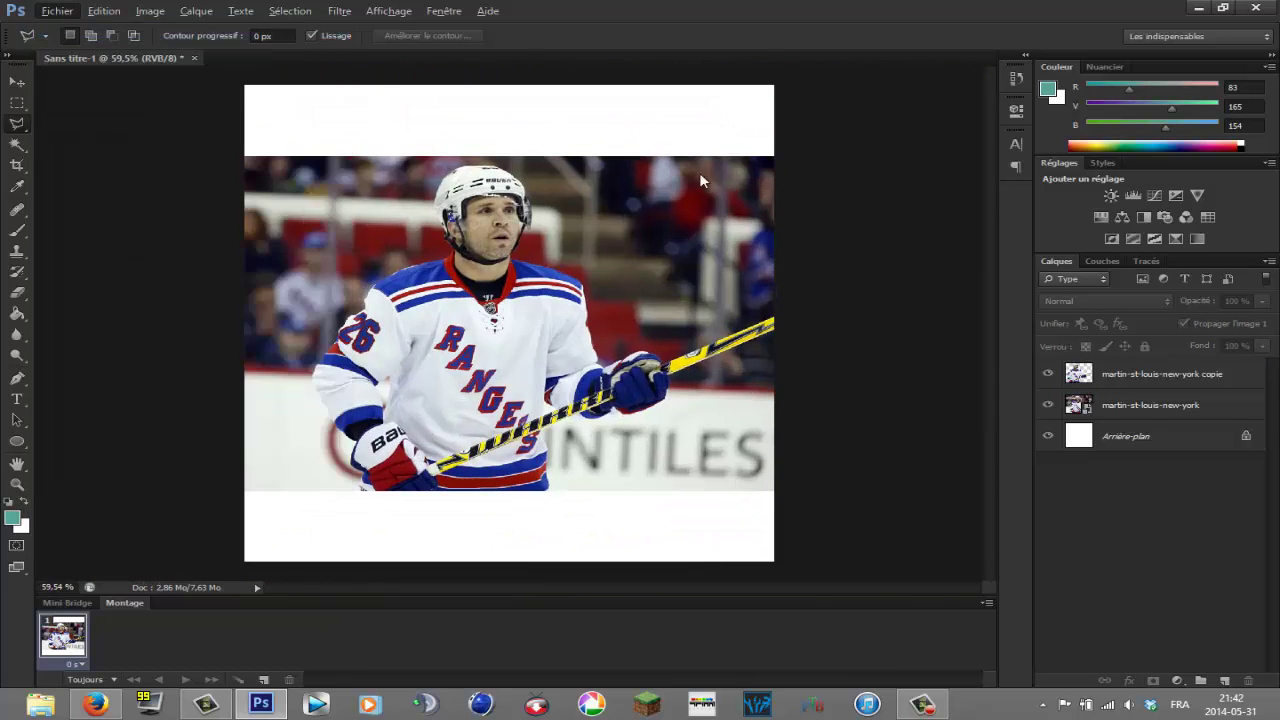
key(ctrl+n)
key(Return)
Draw a vertical line about 1002 px long near the canvas's left edge and duplicate its layer
right_click(17, 441)
click(100, 502)
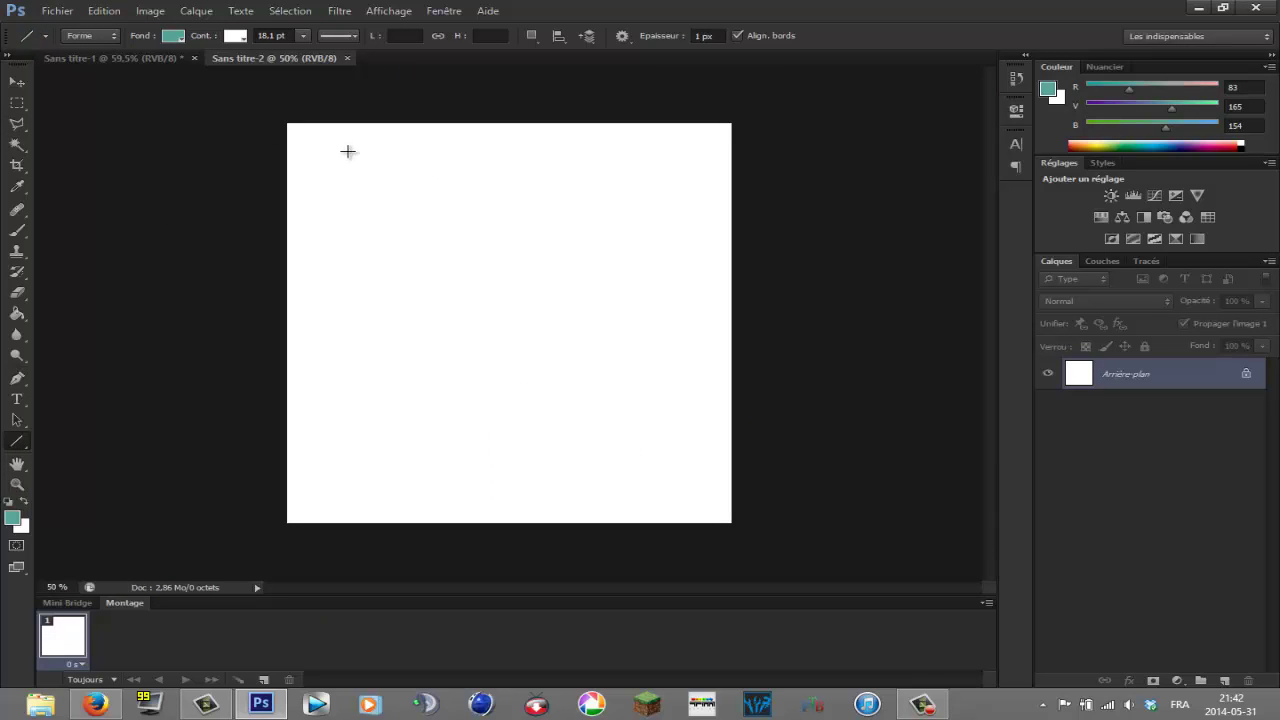
drag(348, 151, 346, 558)
right_click(1196, 373)
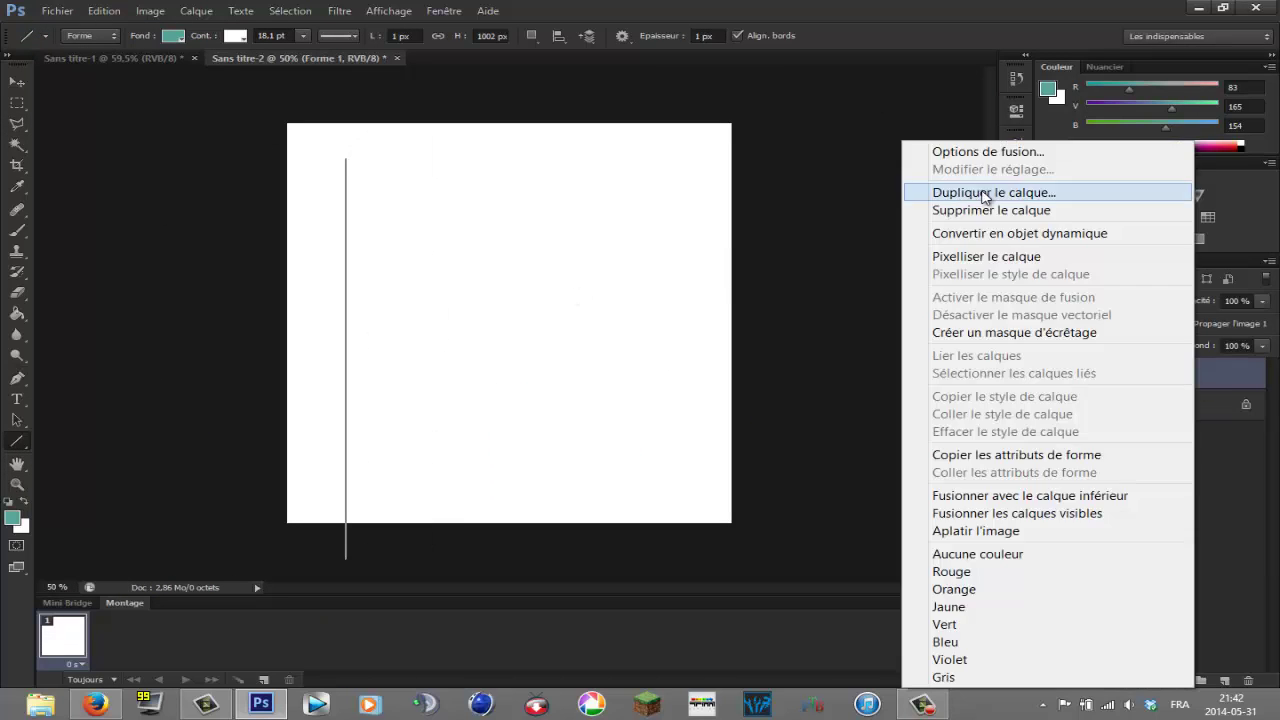
click(985, 193)
key(Return)
Rotate the Forme 1 line by 30° and move it toward the canvas's upper-left corner
click(1209, 407)
key(ctrl+t)
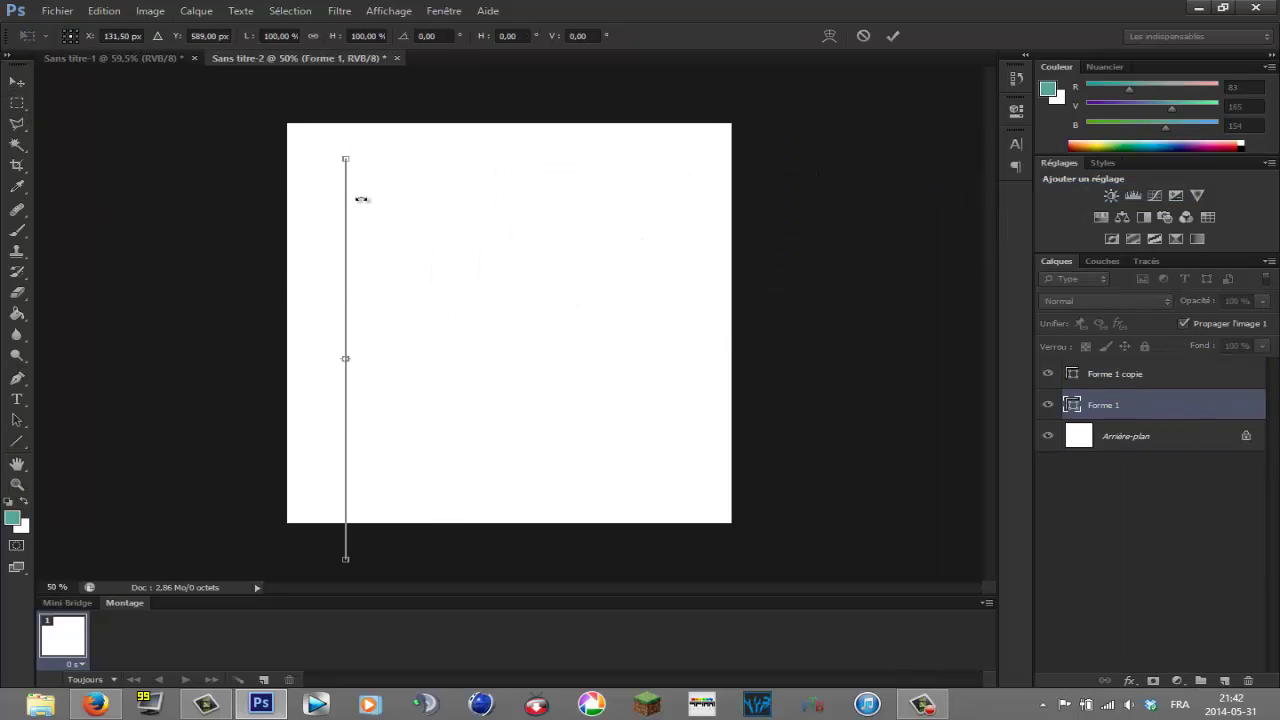
drag(357, 200, 450, 241)
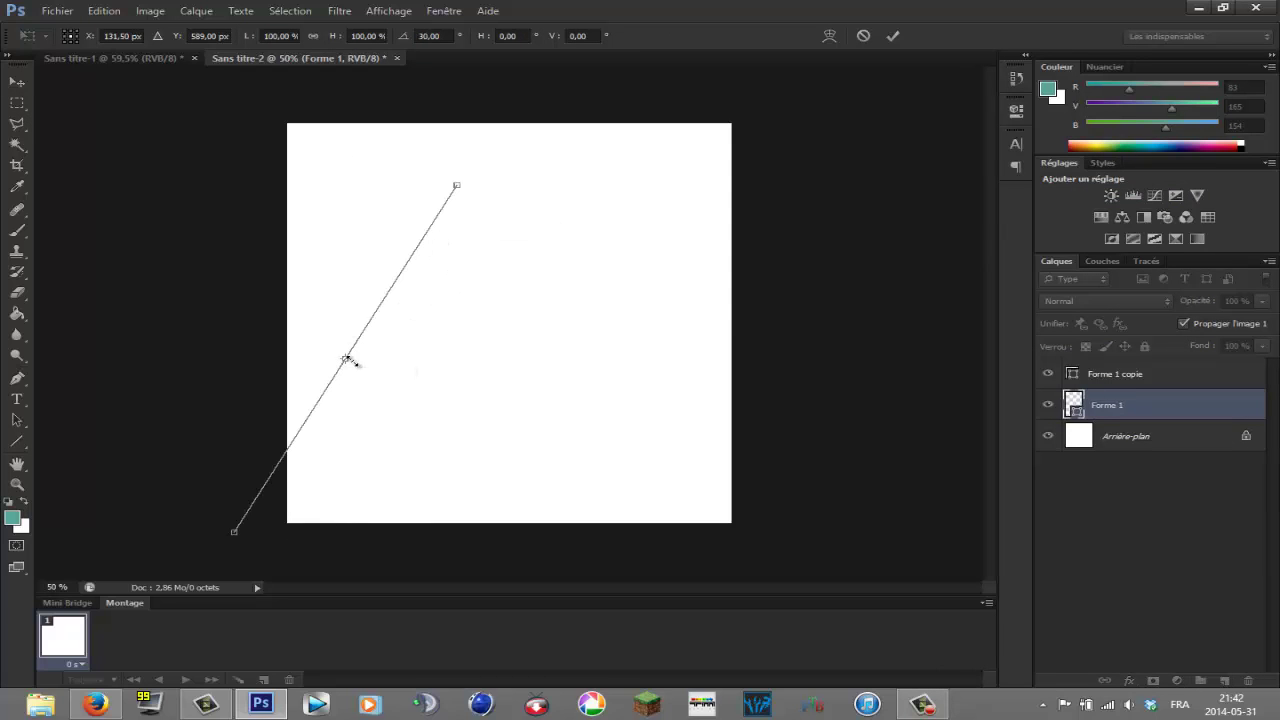
key(Return)
key(v)
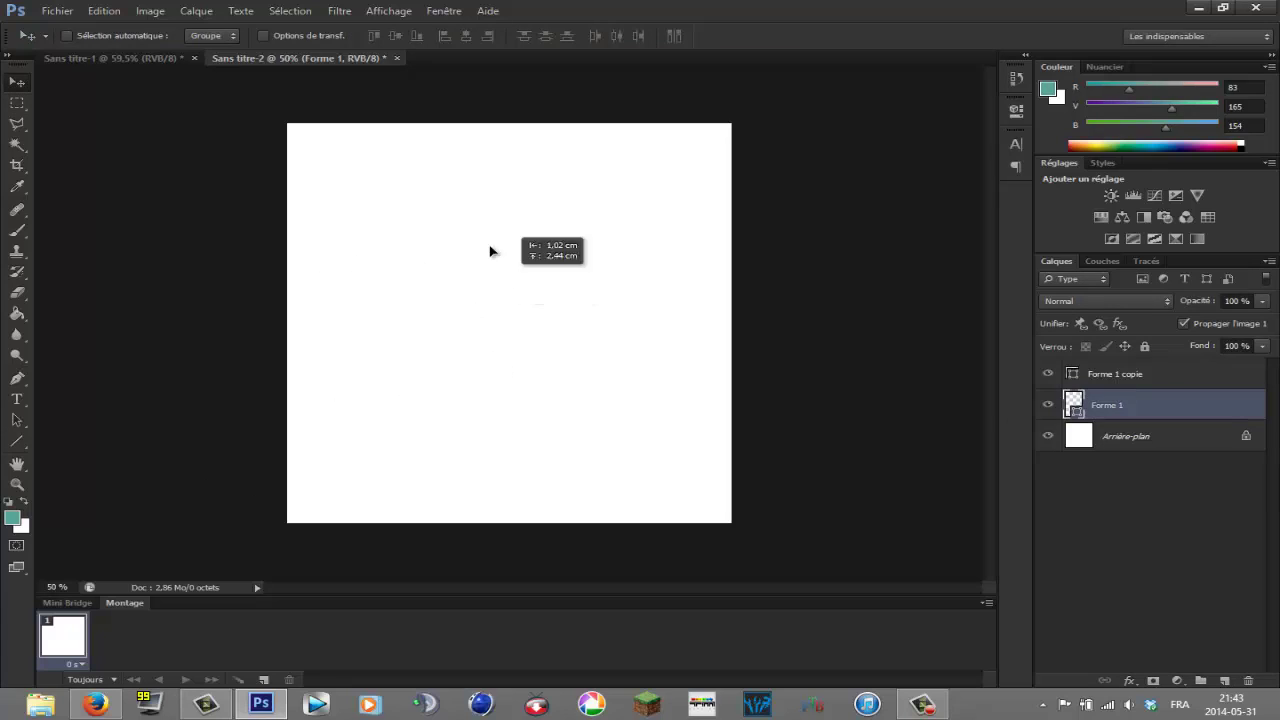
Set the diagonal line's fill to black and remove its stroke
key(u)
click(172, 35)
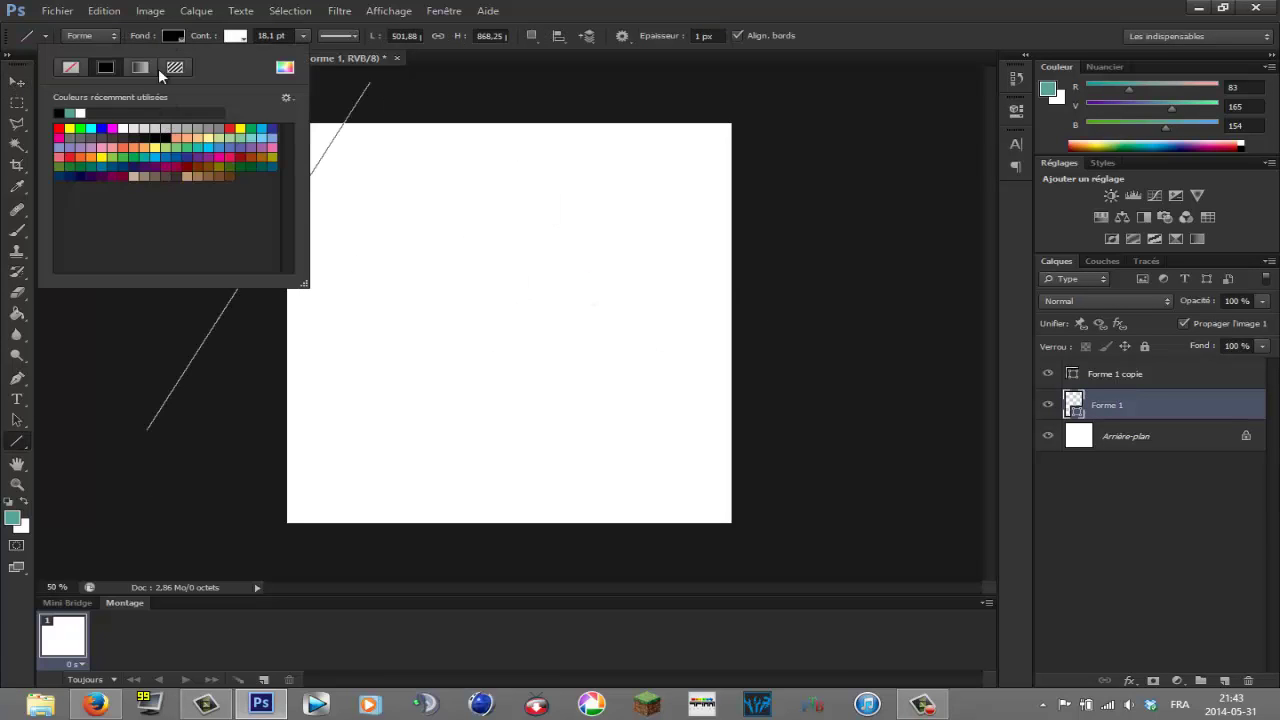
click(235, 35)
click(131, 67)
click(298, 35)
Delete both line layers
click(20, 84)
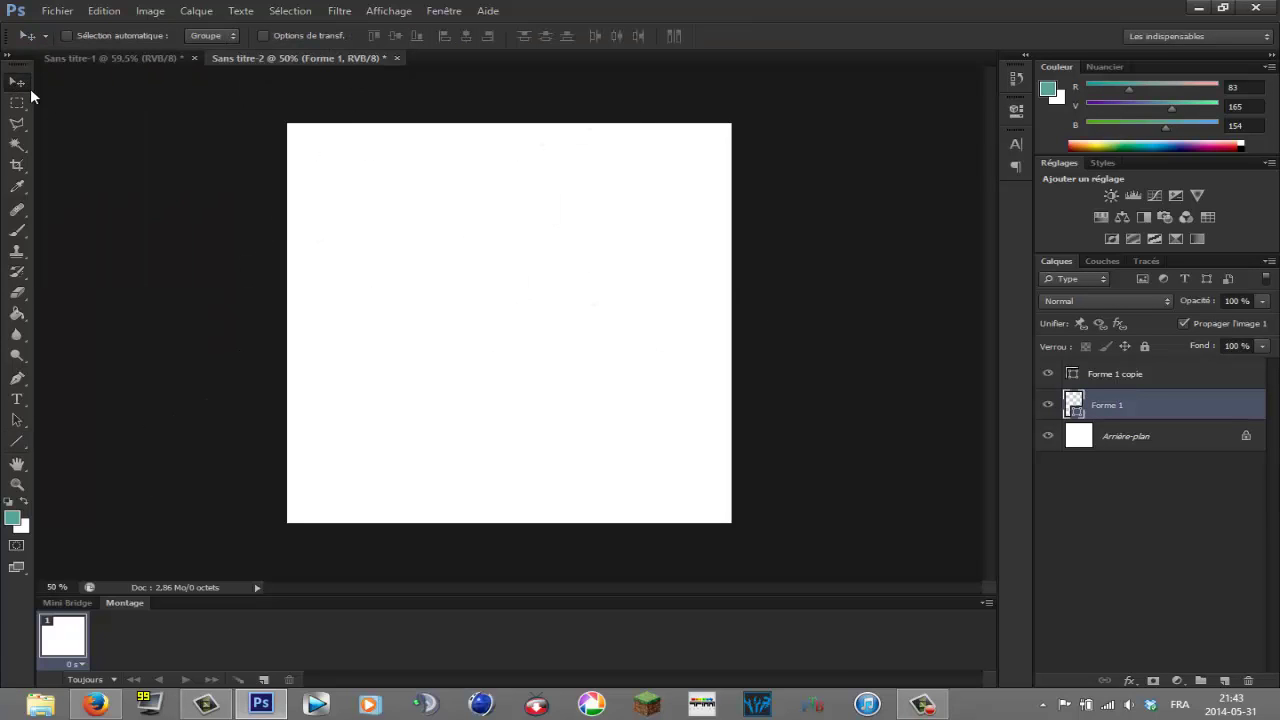
key(Delete)
click(1183, 373)
key(Delete)
Draw a vertical rectangle about 32 × 942 px near the canvas's left edge, with black fill and no stroke
click(18, 442)
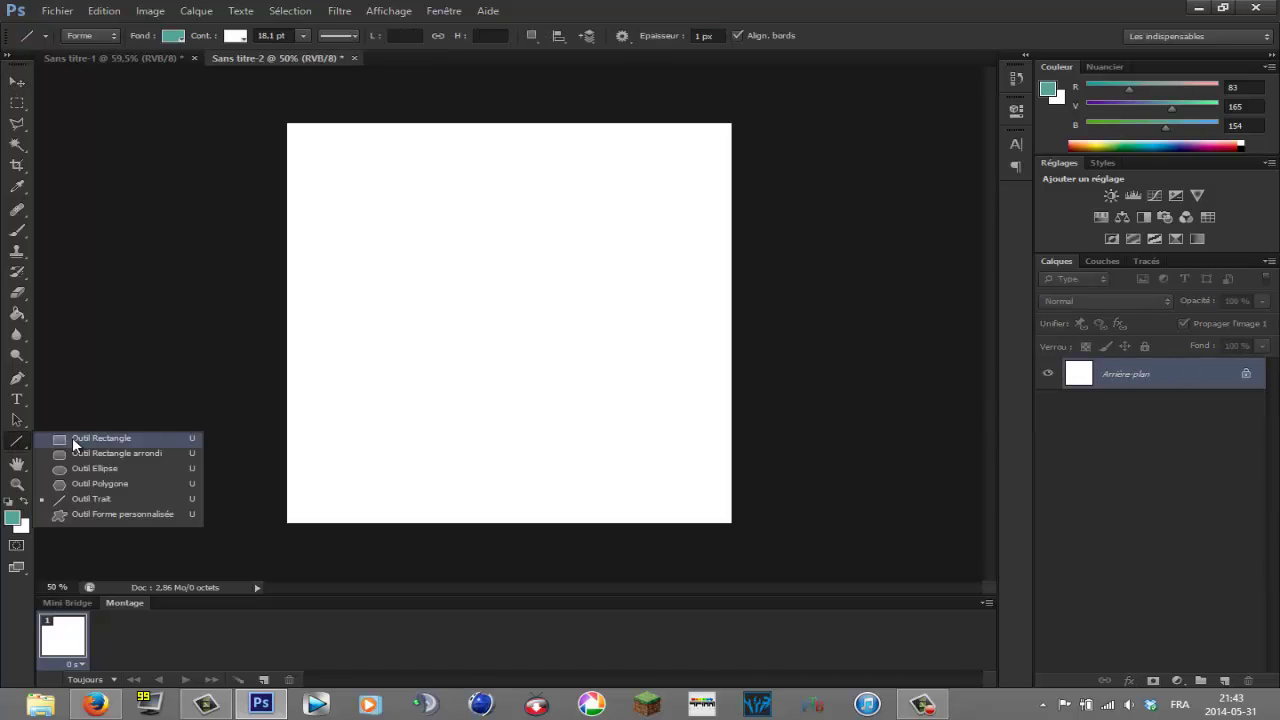
click(76, 440)
drag(327, 174, 336, 549)
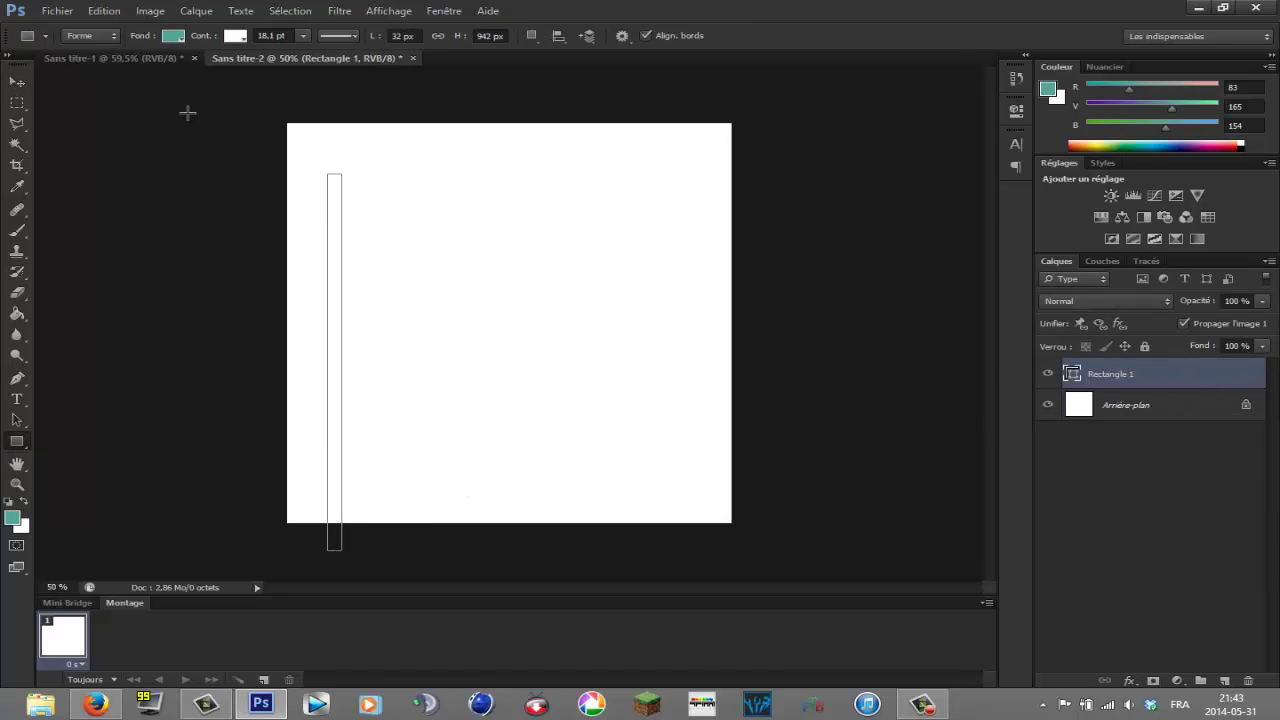
click(173, 35)
click(235, 36)
click(132, 67)
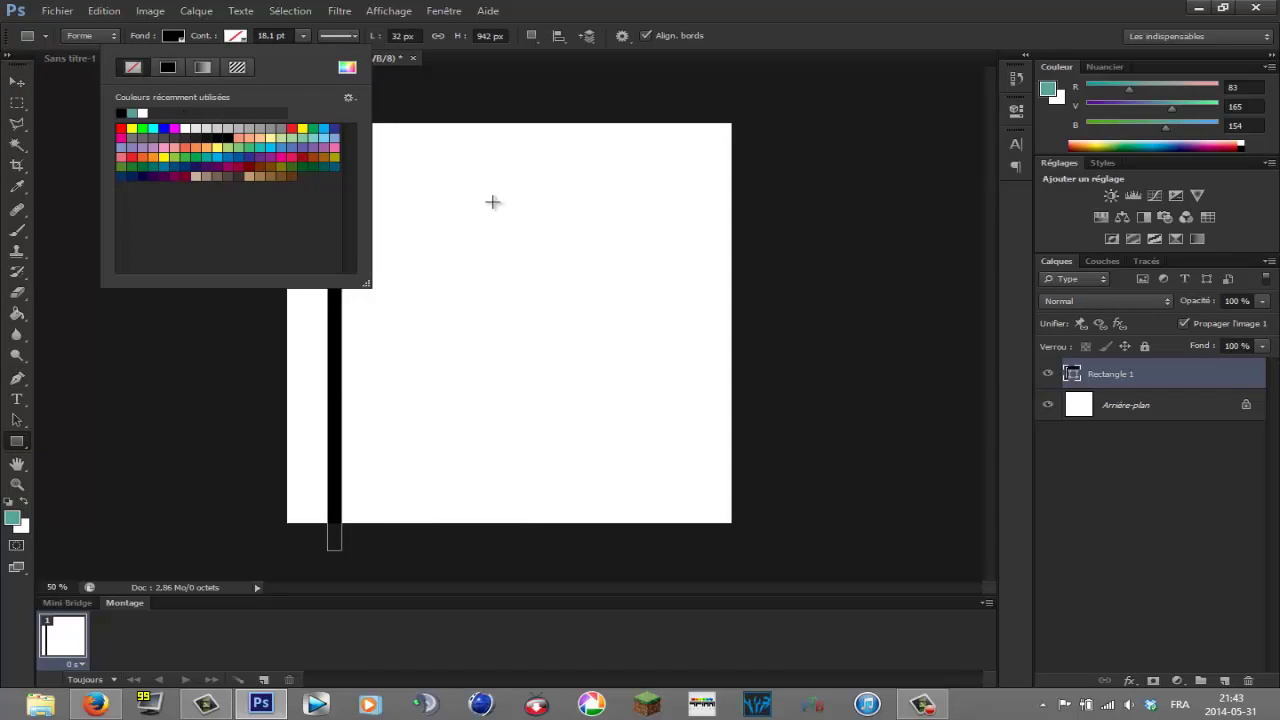
Rotate the black rectangle into a diagonal stripe and place it across the canvas's upper-left corner
click(17, 82)
key(ctrl+t)
drag(312, 222, 333, 139)
key(Return)
Duplicate the diagonal stripe's layer
right_click(1181, 366)
click(968, 194)
click(968, 193)
key(Return)
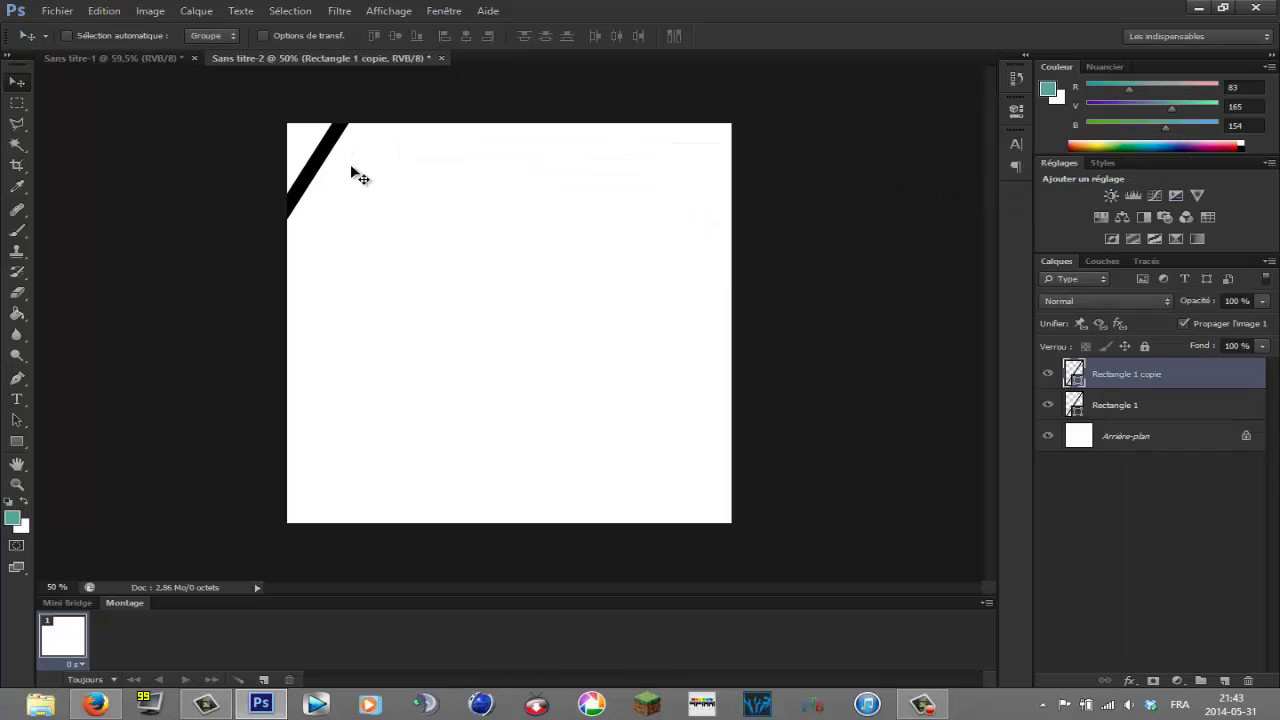
Nudge the duplicated stripe horizontally to the right of the first, leaving an even white gap between the parallel stripes
key(Right)
key(Right)
key(Right)
key(Right)
key(Right)
key(Right)
key(Right)
key(Right)
key(Right)
key(Right)
key(Right)
key(Right)
key(Right)
key(Right)
key(Right)
key(Left)
key(Left)
key(Left)
key(Left)
key(Left)
key(Left)
key(Left)
key(Left)
key(Left)
key(Left)
key(Left)
key(Left)
key(Left)
key(Left)
key(Left)
key(Left)
key(Left)
key(Left)
key(Left)
key(Left)
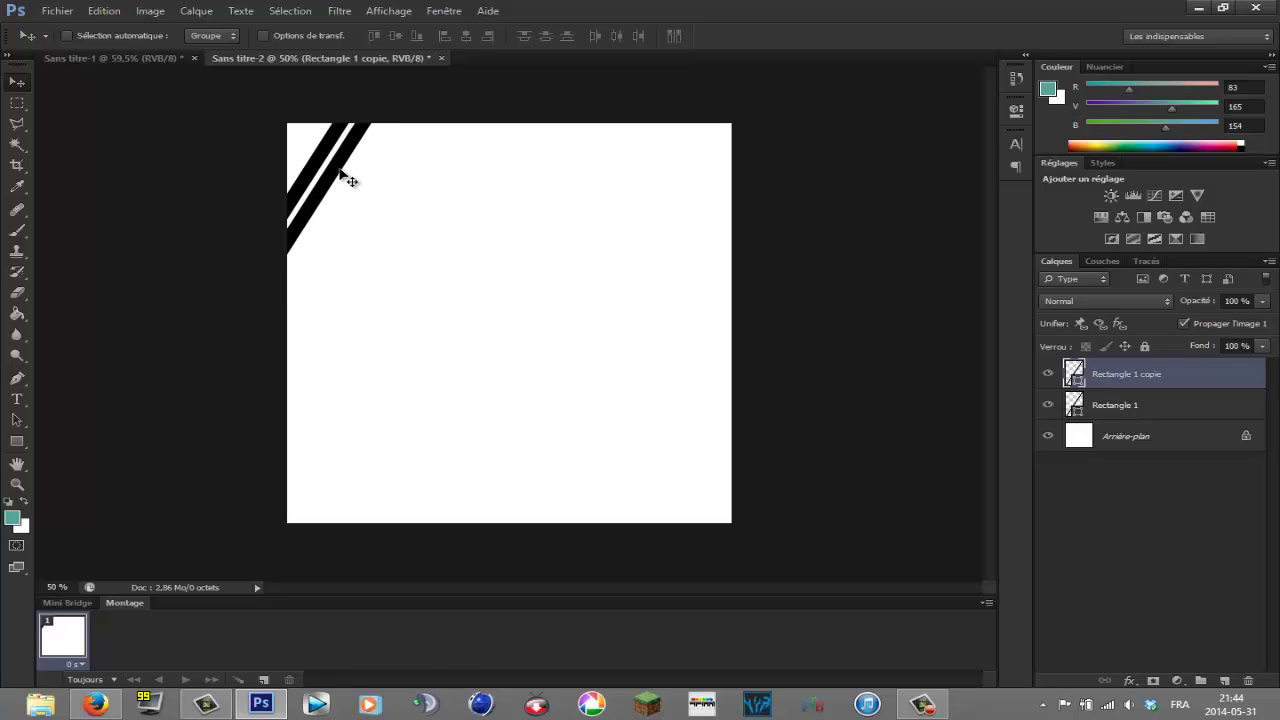
key(shift+Right)
key(shift+Right)
key(shift+Right)
key(shift+Right)
key(shift+Right)
Merge the two stripe layers into one shape layer
ctrl+click(1170, 408)
right_click(1170, 408)
click(1060, 494)
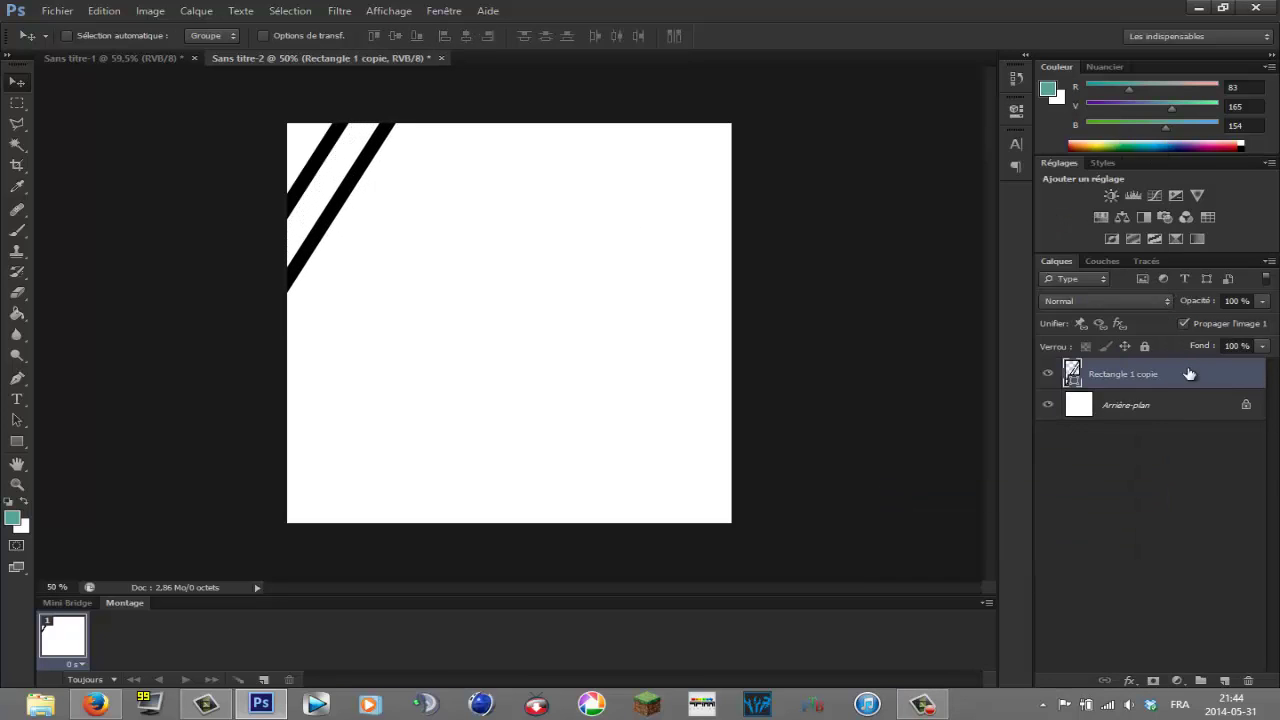
Duplicate the merged stripe pair and place the copy alongside it to form four evenly spaced stripes
right_click(1194, 375)
click(1006, 196)
key(Return)
drag(352, 205, 430, 232)
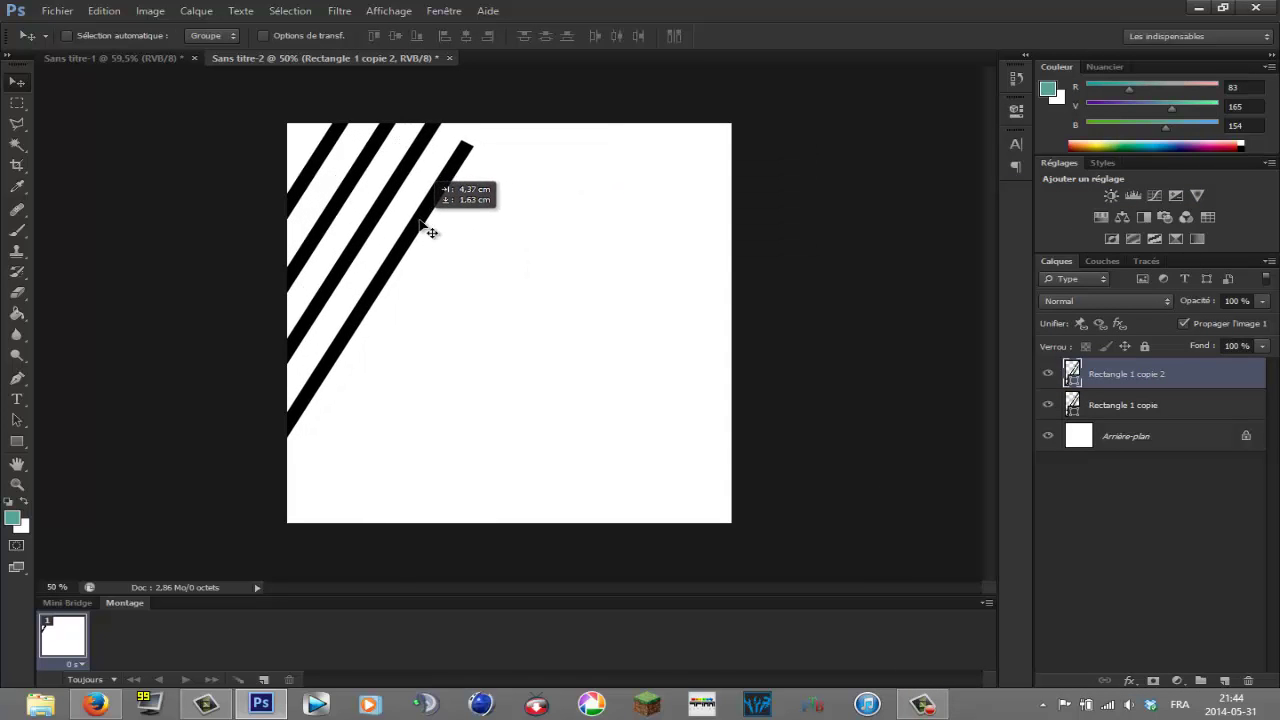
Duplicate the stripe pair again and align the copy to extend the fourth stripe to the canvas's top edge
right_click(1219, 388)
click(990, 189)
click(760, 197)
drag(455, 160, 501, 105)
Merge the three stripe layers into one shape layer
shift+click(1222, 433)
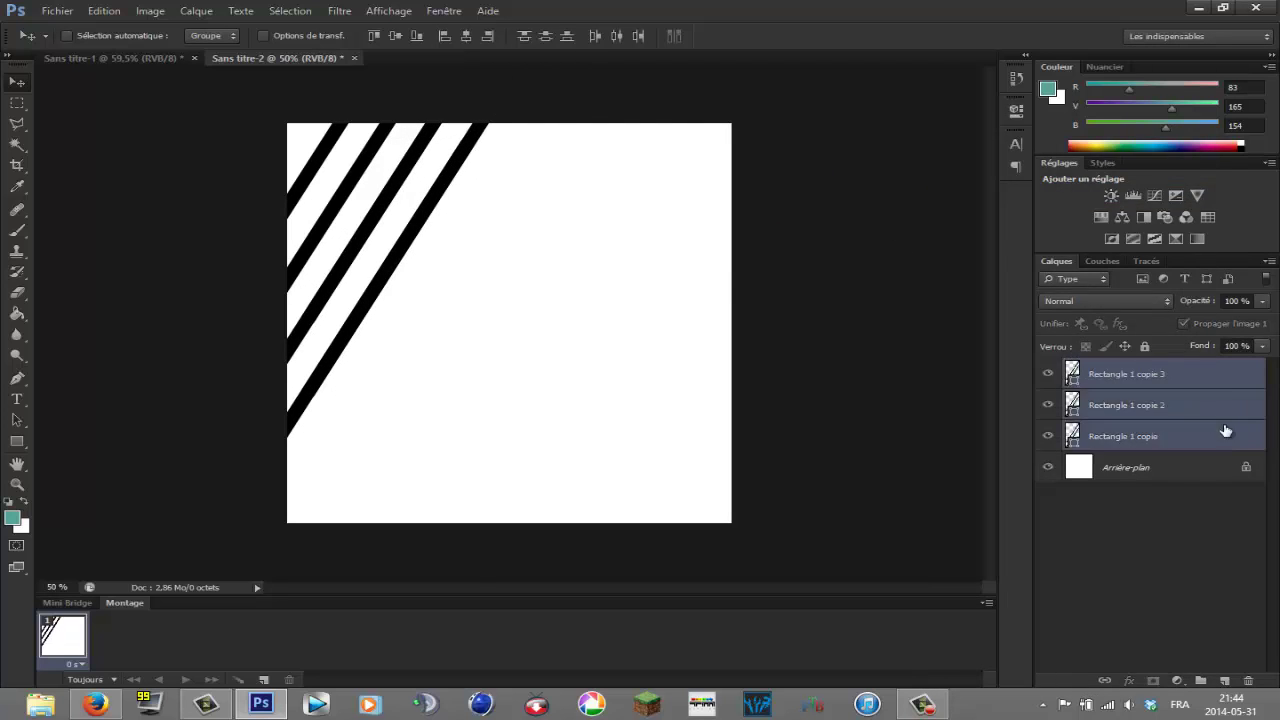
right_click(1225, 432)
click(1081, 493)
Duplicate the four-stripe layer and offset the copy to the right to continue the diagonal pattern
right_click(1220, 378)
click(1078, 194)
click(760, 197)
drag(458, 202, 637, 182)
Duplicate the stripe layer twice more and align the copies to extend the stripes' lower ends to the canvas edge
right_click(1218, 376)
click(1000, 191)
click(793, 190)
right_click(1216, 372)
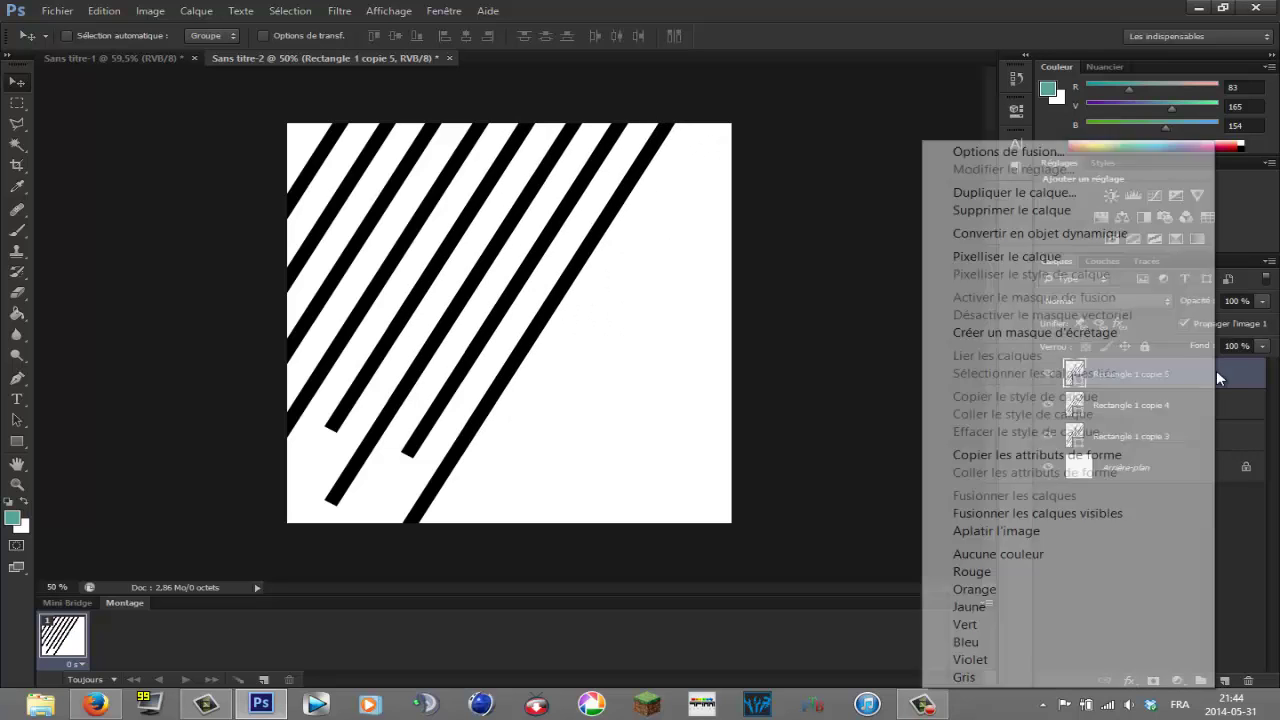
click(1000, 191)
click(793, 190)
drag(575, 292, 428, 503)
Merge the four stripe layers into one shape layer
shift+click(1206, 467)
right_click(1206, 467)
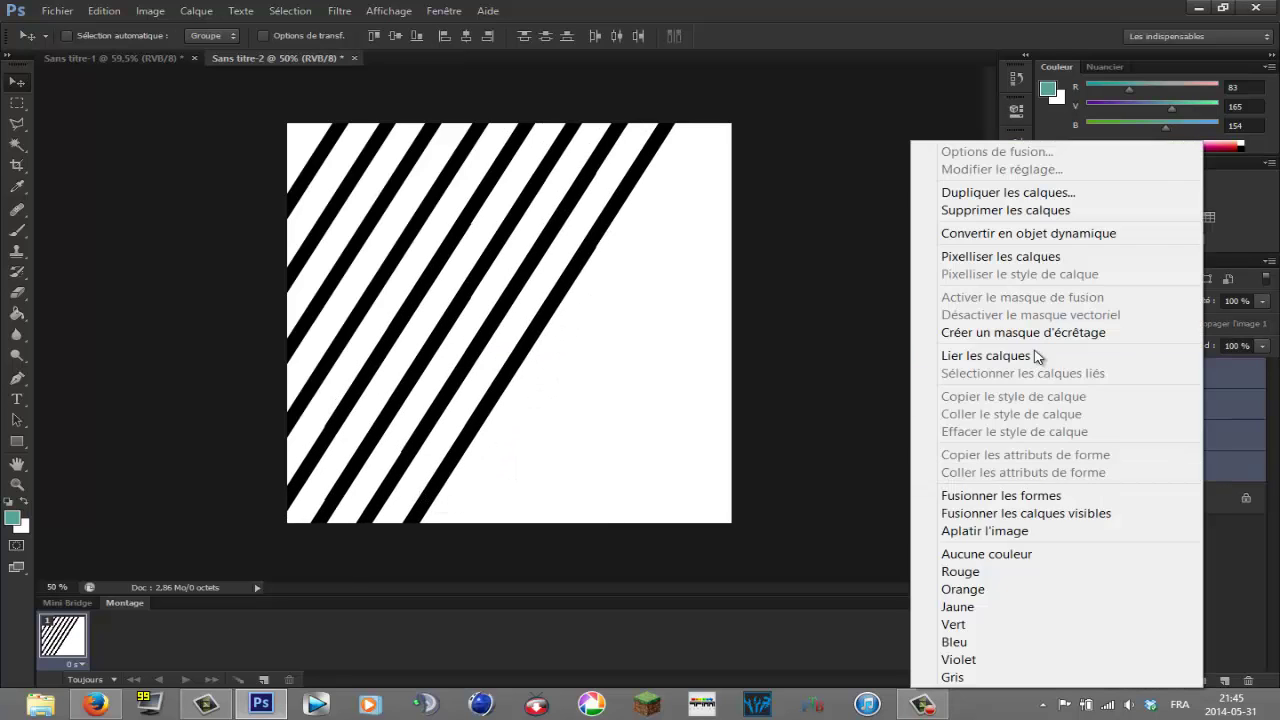
click(985, 505)
Duplicate the merged stripe layer and place the copy over the canvas's empty lower-right area
drag(617, 240, 828, 367)
right_click(1217, 370)
click(1090, 195)
click(782, 186)
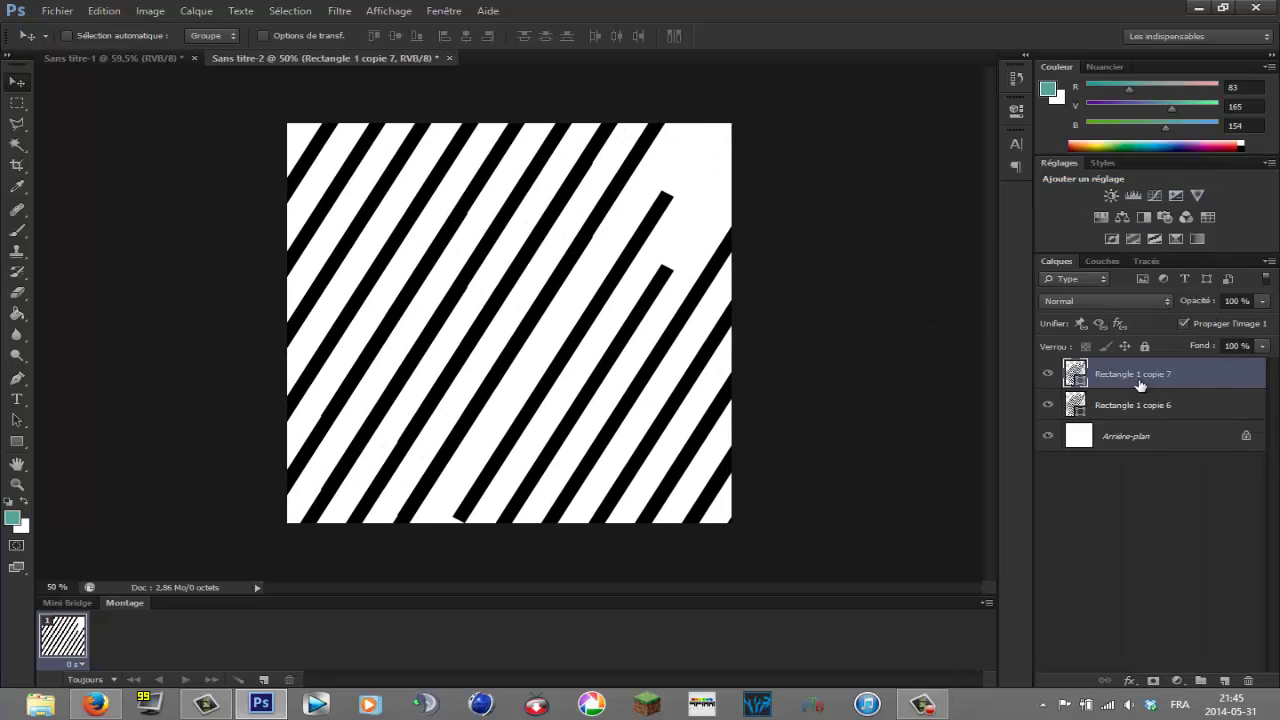
Duplicate the stripe layer again and align the copy to fill the gap in the canvas's upper-right corner
right_click(1063, 374)
click(1000, 218)
click(770, 177)
drag(650, 298, 743, 155)
Duplicate the stripe layer once more and align the copy to fill the remaining gap at the canvas's lower edge
right_click(1217, 374)
click(1005, 209)
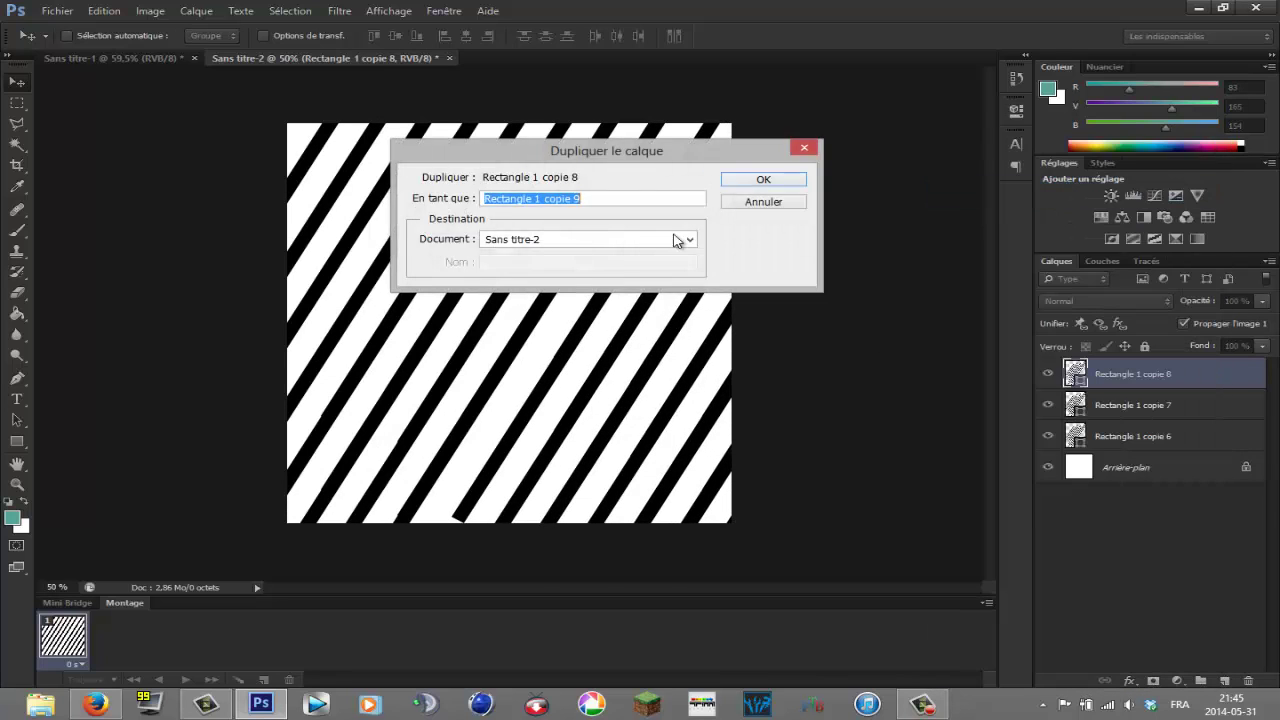
click(766, 177)
drag(680, 250, 491, 556)
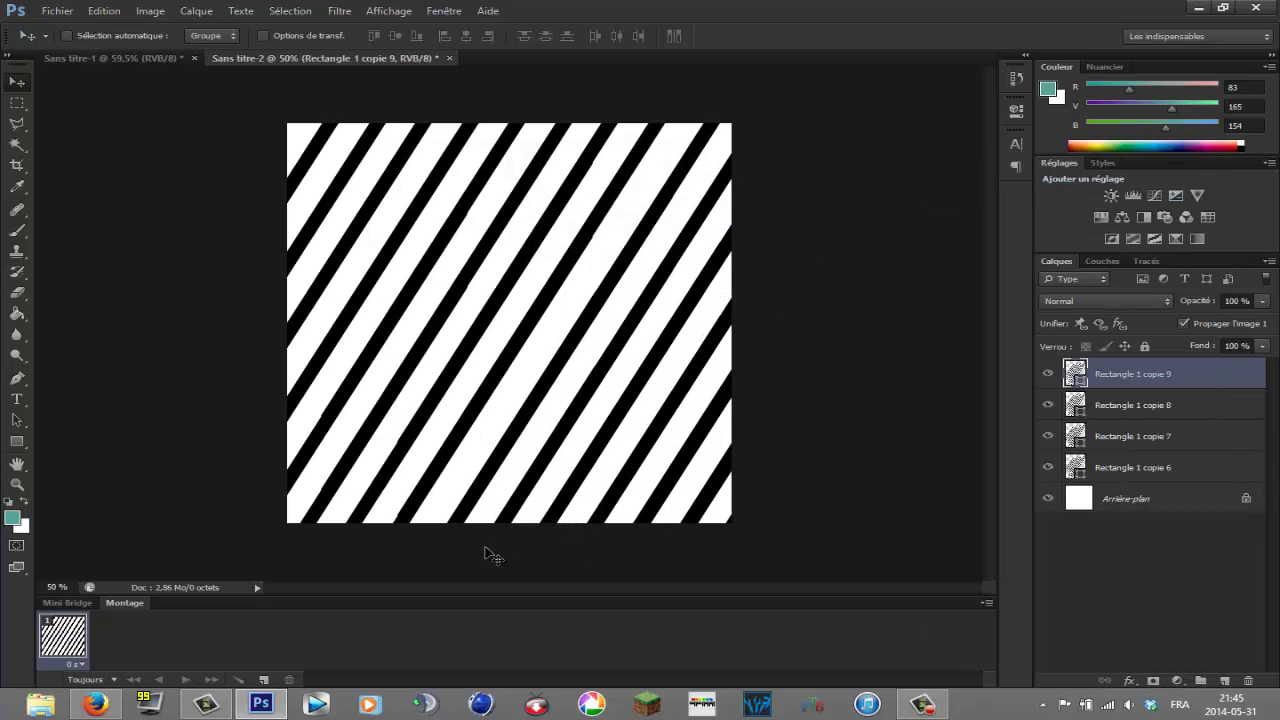
Combine the stripe layers and the white background into a single layer
shift+click(1160, 467)
right_click(1160, 492)
click(1079, 594)
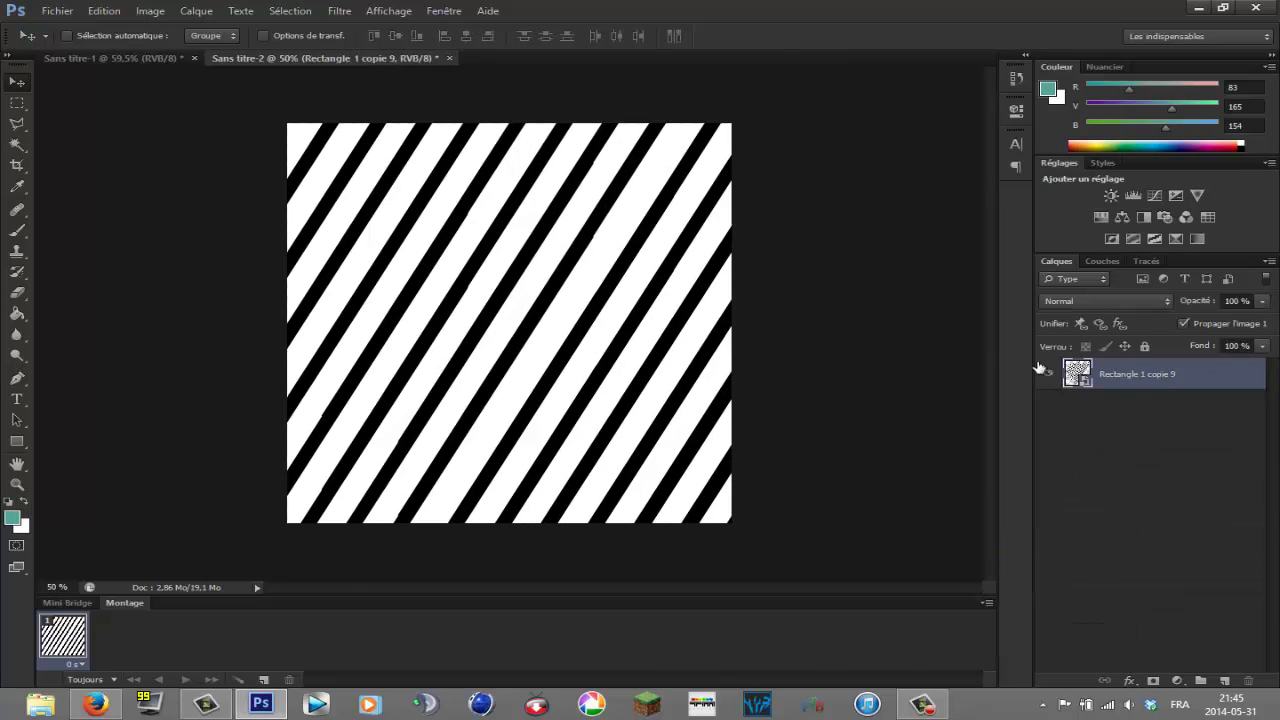
Select the white bands between the stripes with the Magic Wand and set the foreground colour to grey, RGB 172, 172, 172
key(w)
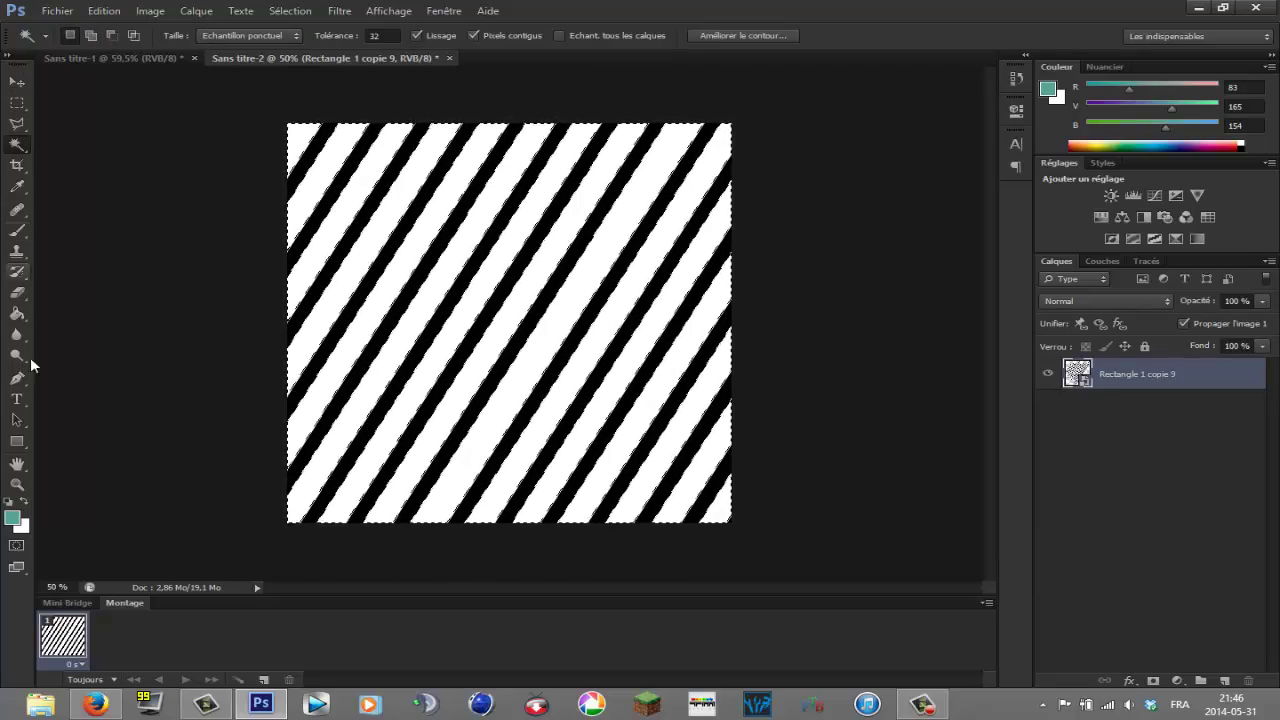
click(12, 518)
click(683, 241)
key(Return)
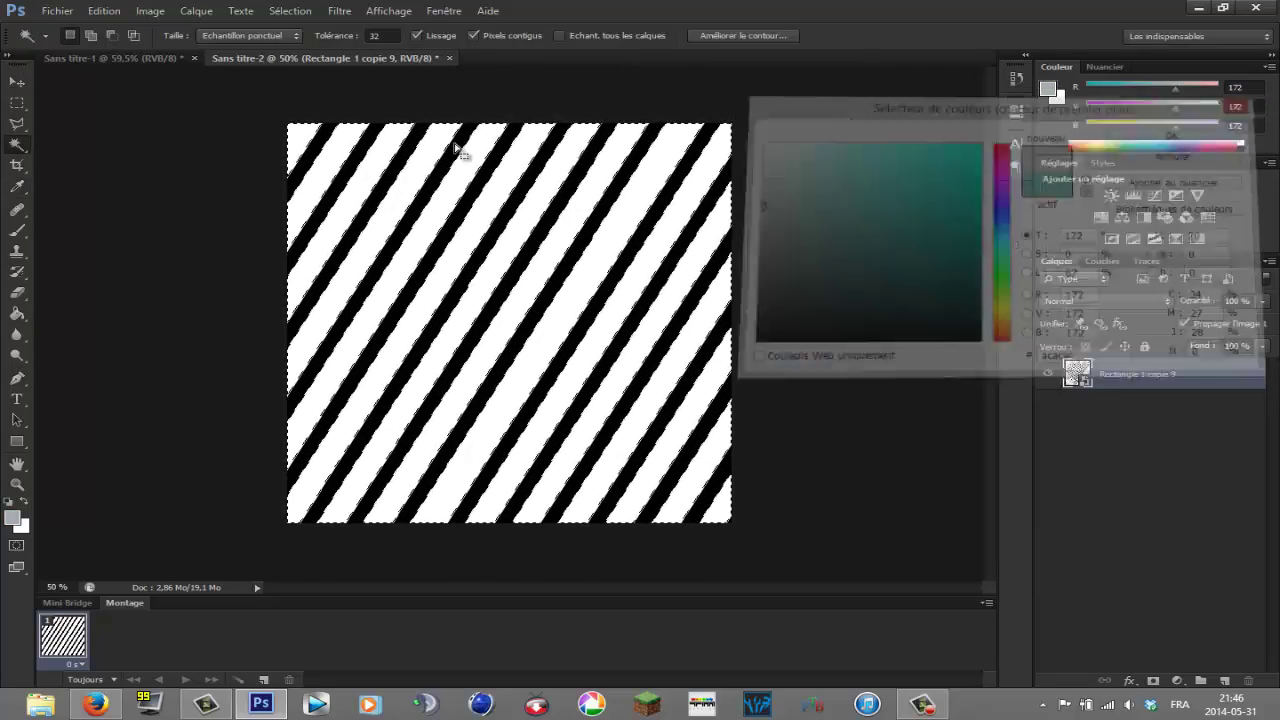
Fill the selected bands with the grey foreground colour on a new layer and clear the selection
click(17, 313)
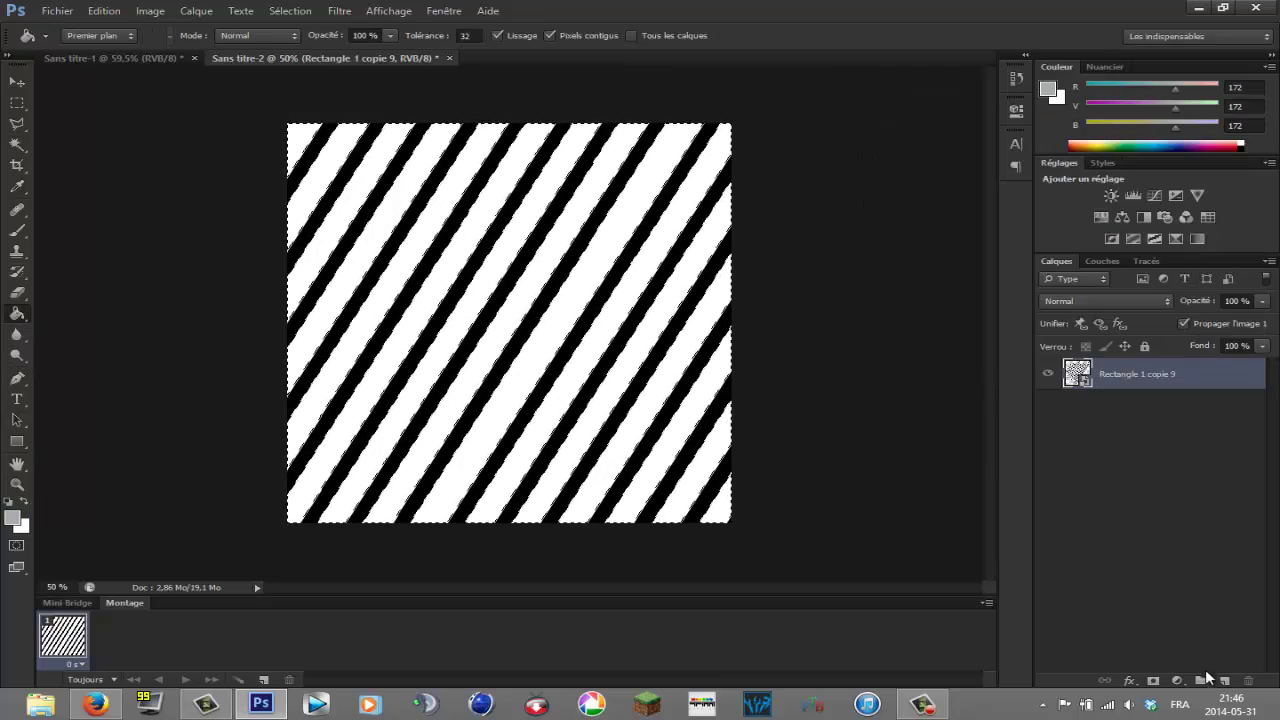
click(1225, 681)
click(296, 147)
click(17, 103)
key(ctrl+d)
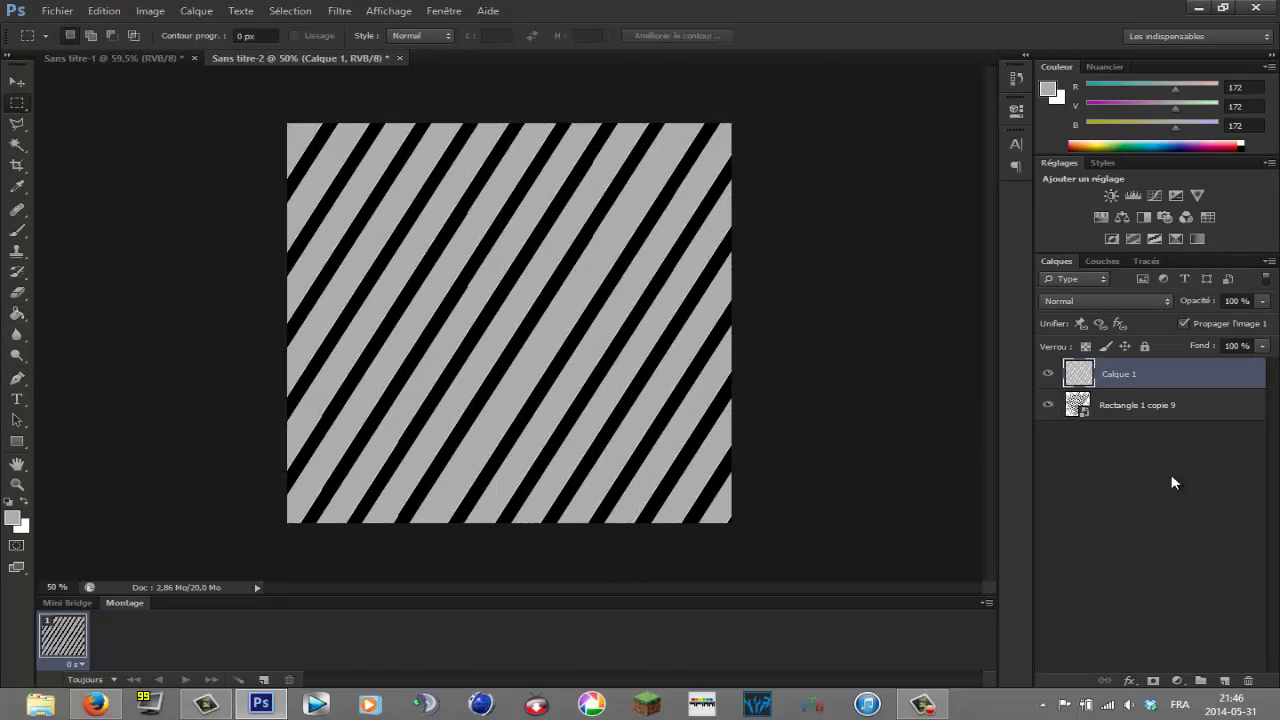
Merge the grey fill layer with the black stripe layer
click(1180, 405)
shift+click(1215, 375)
right_click(1218, 376)
click(1060, 495)
Bring the striped pattern into the hockey player document Sans titre-1 and centre it vertically and horizontally on the canvas
key(v)
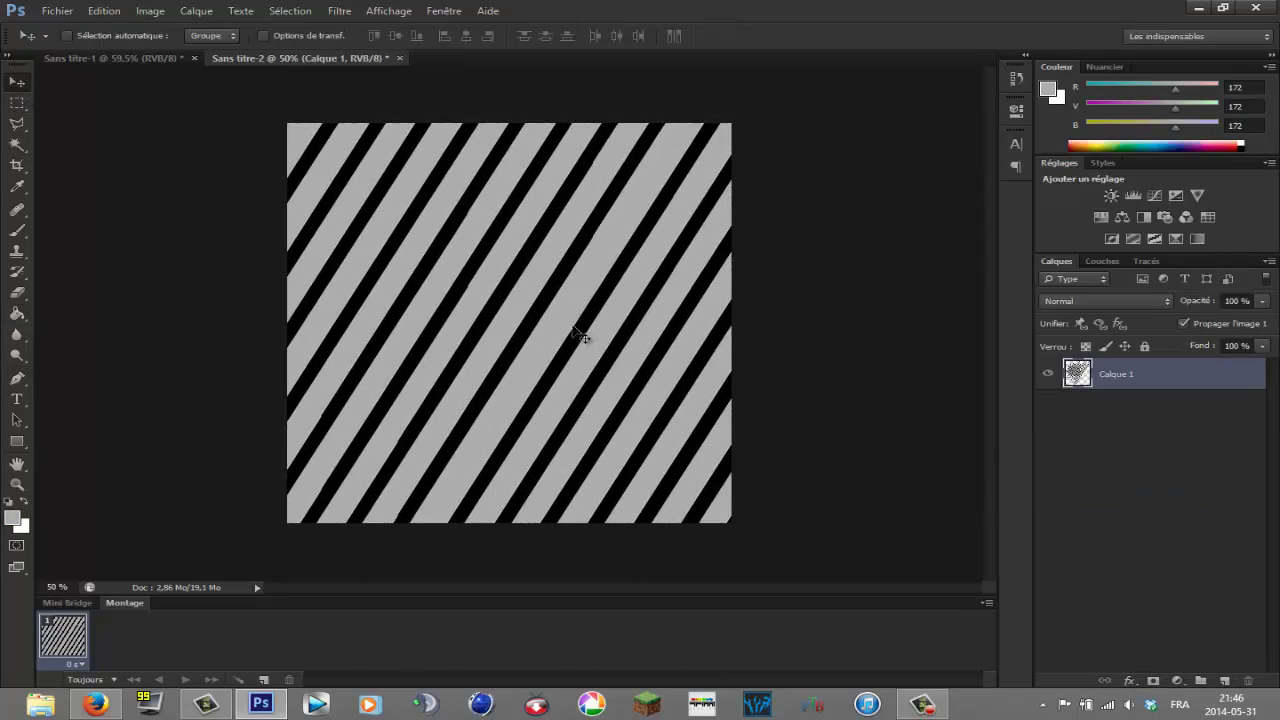
drag(583, 337, 596, 361)
scroll(596, 361, down, 4)
click(17, 103)
key(v)
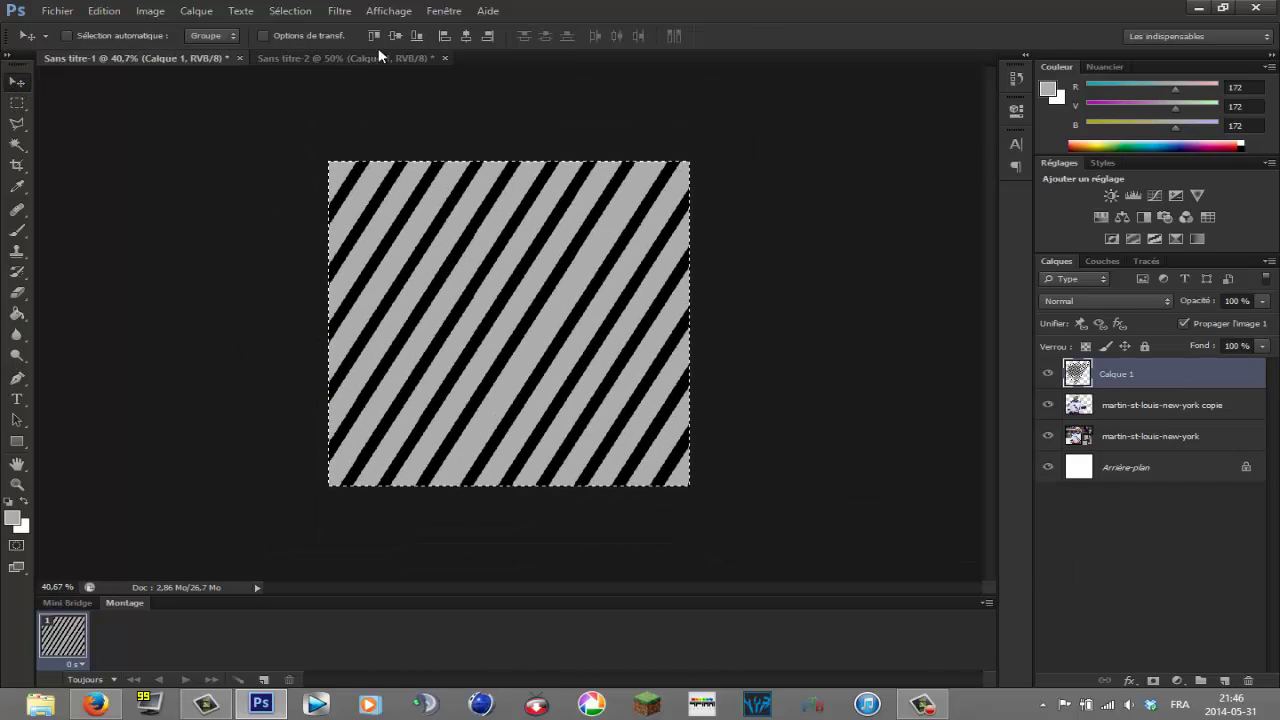
click(395, 37)
click(467, 38)
Undo the last displacement of the striped pattern and clear the selection
mouse_move(437, 269)
mouse_down()
mouse_move(470, 290)
mouse_move(441, 267)
mouse_up()
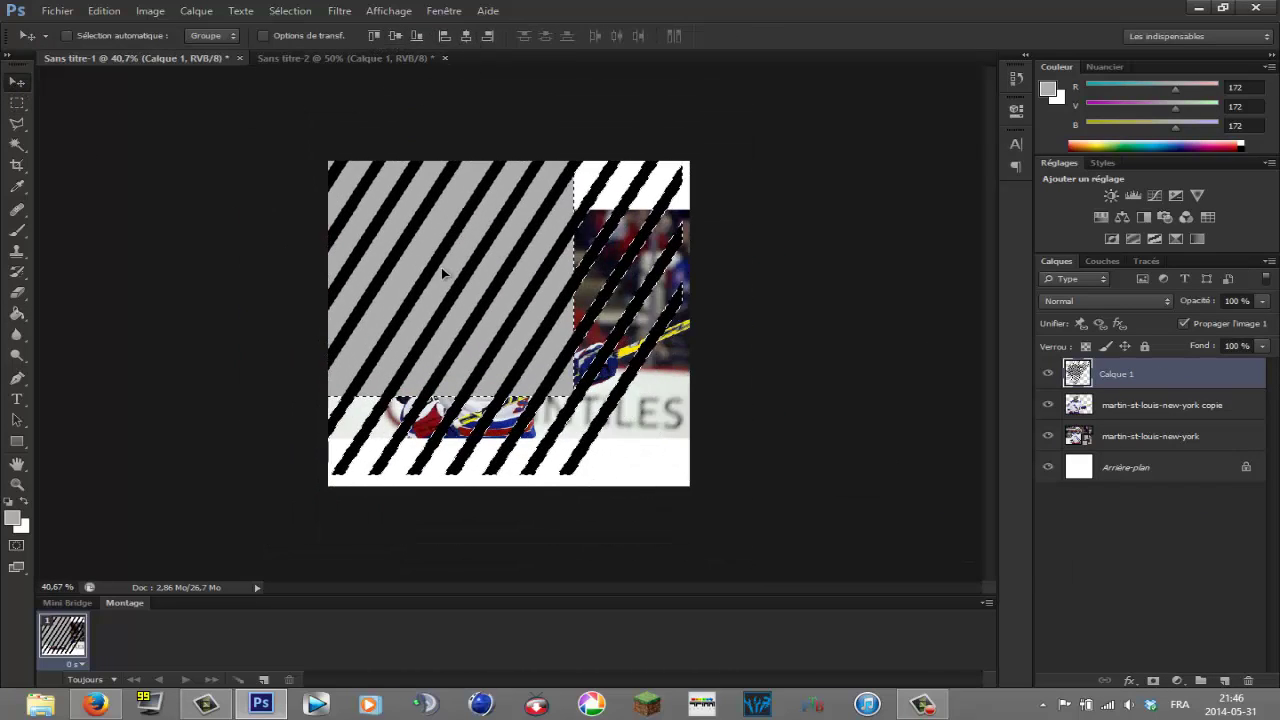
key(ctrl+alt+z)
key(ctrl+alt+z)
key(ctrl+alt+z)
click(19, 105)
click(555, 250)
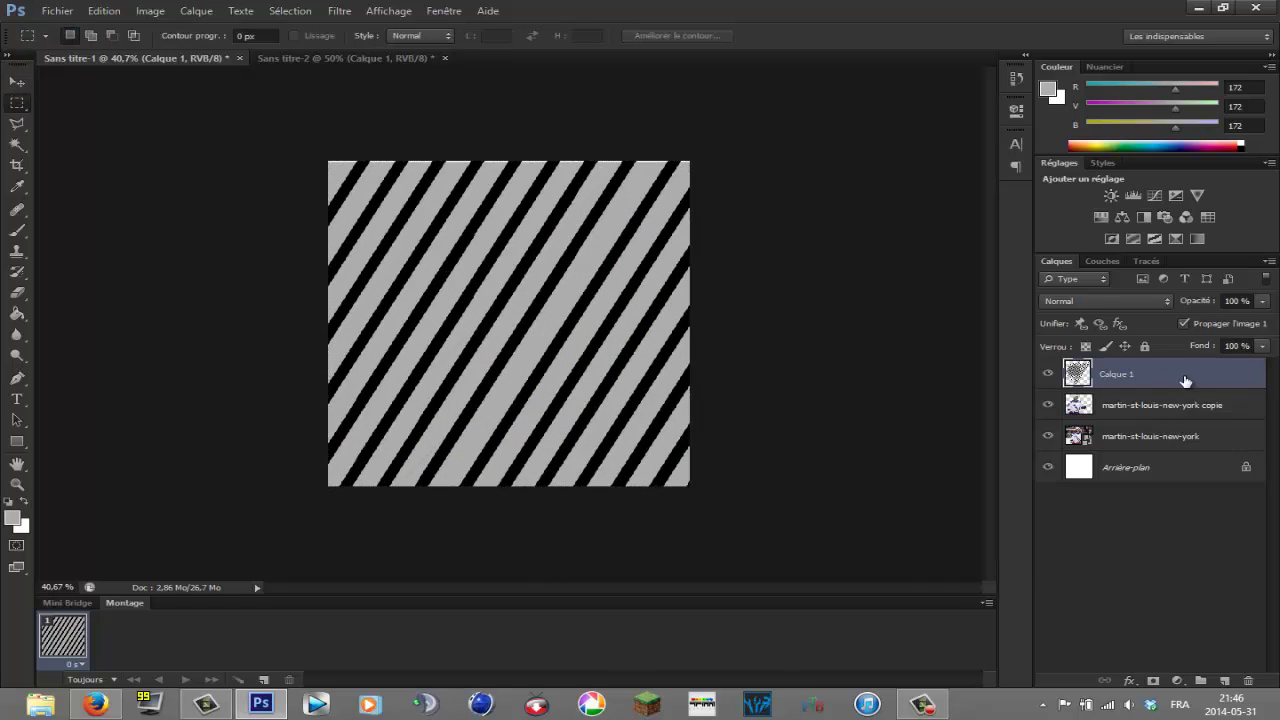
Place the stripe layer beneath the player cutout and reduce its opacity to 14%
double_click(1186, 380)
click(868, 358)
drag(1170, 376, 1168, 418)
drag(1262, 301, 1185, 323)
Import the New York Midtown skyline image above the original photo layer and enlarge it across the photo behind the player
click(1180, 436)
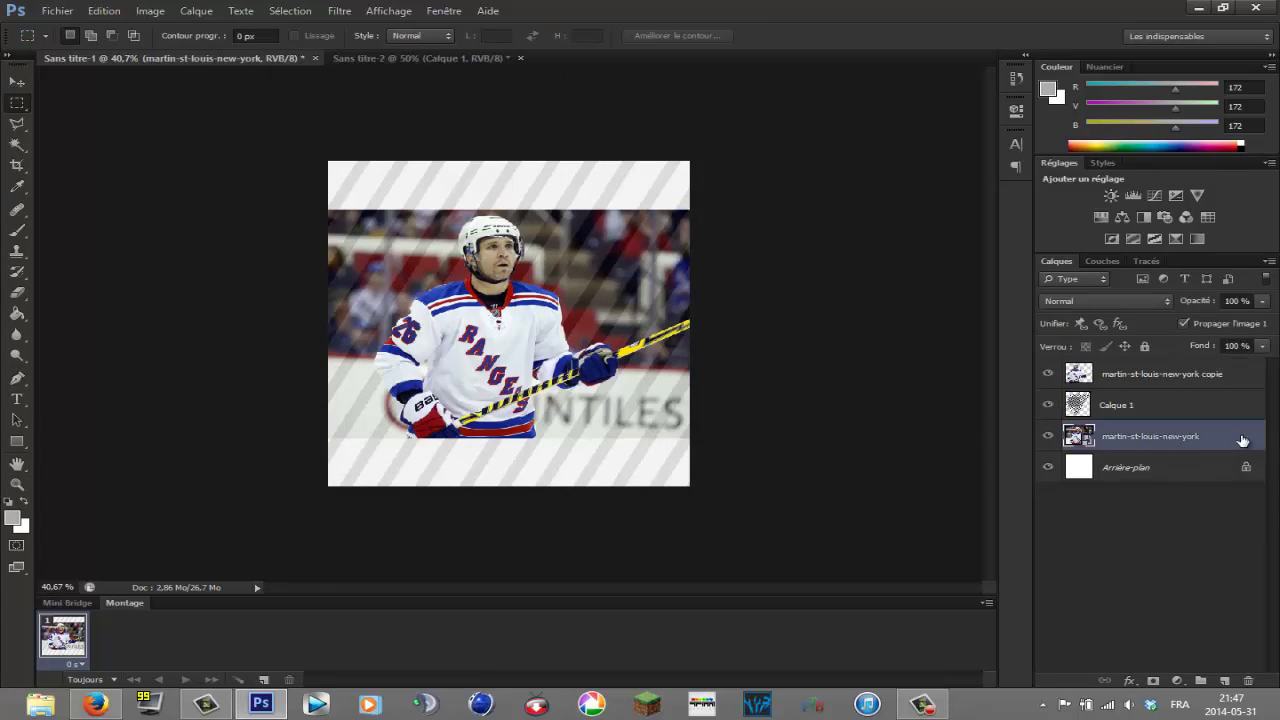
click(57, 10)
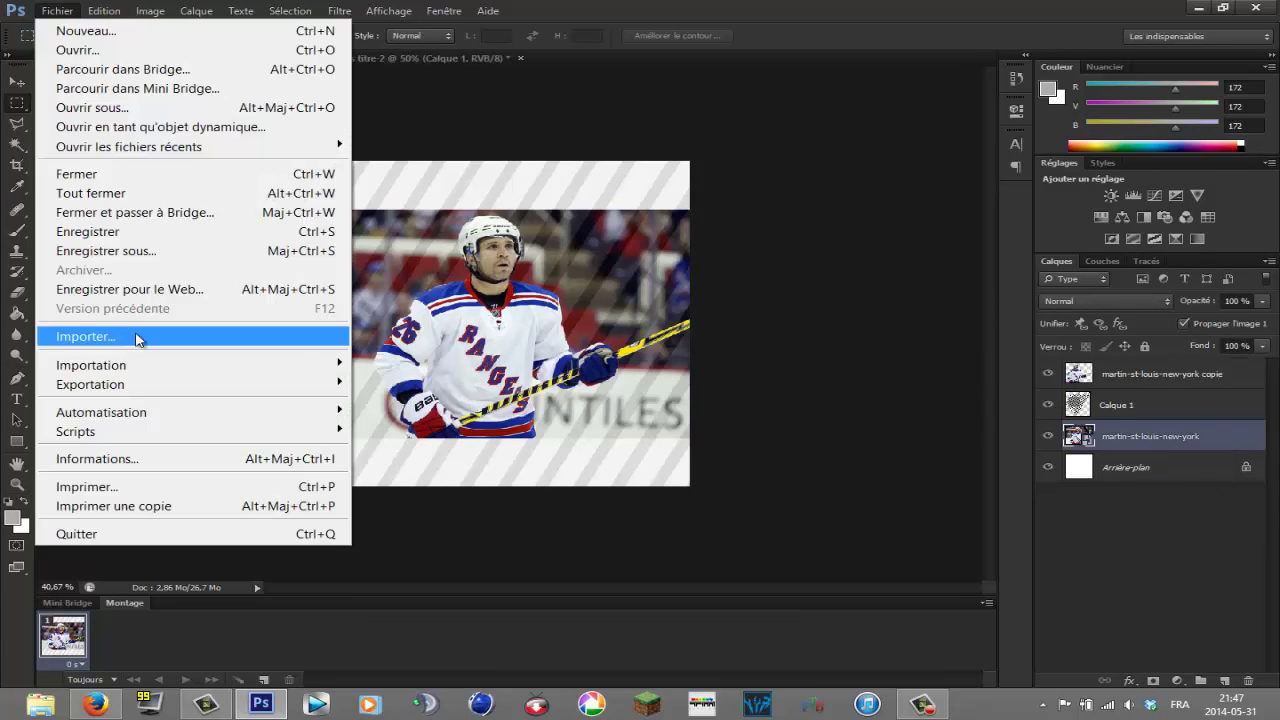
click(137, 334)
double_click(577, 222)
drag(552, 266, 543, 346)
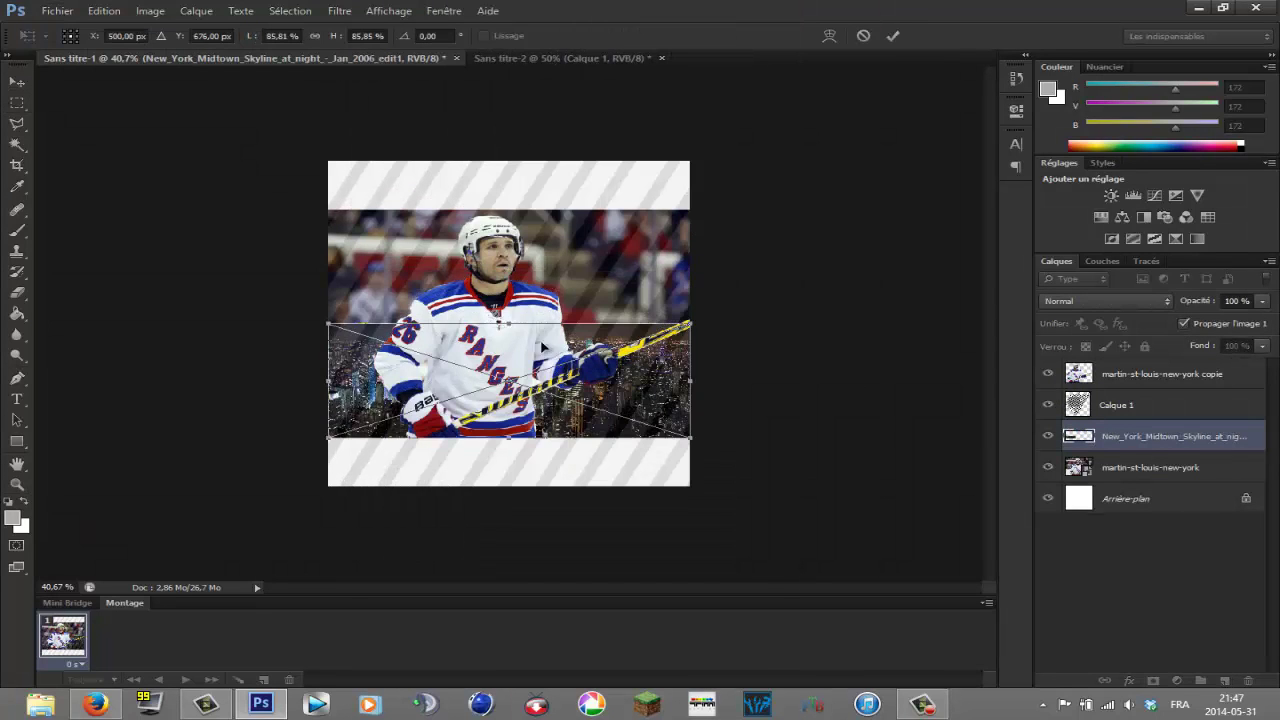
drag(318, 316, 194, 280)
drag(690, 280, 925, 207)
key(Return)
Try the Incrustation and Densité linéaire - (Ajout) blend modes on the skyline layer and settle on a lightening mode
click(1106, 301)
click(1128, 208)
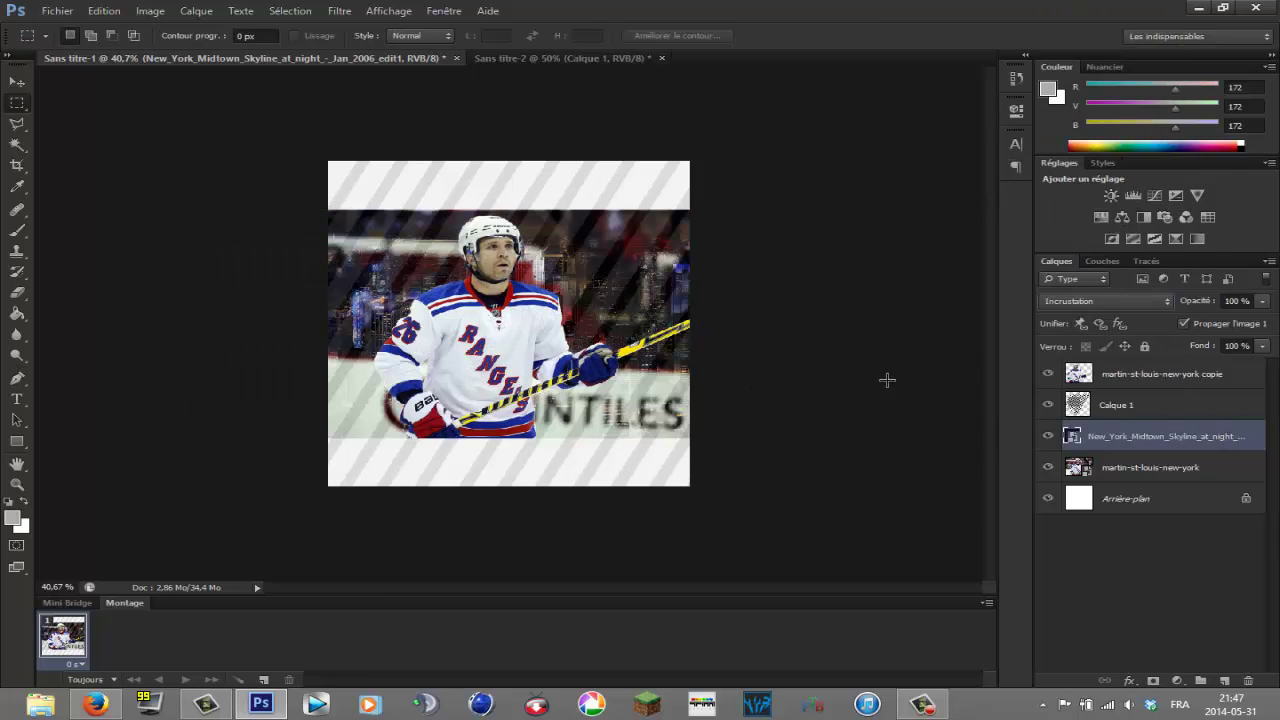
scroll(1131, 308, down, 7)
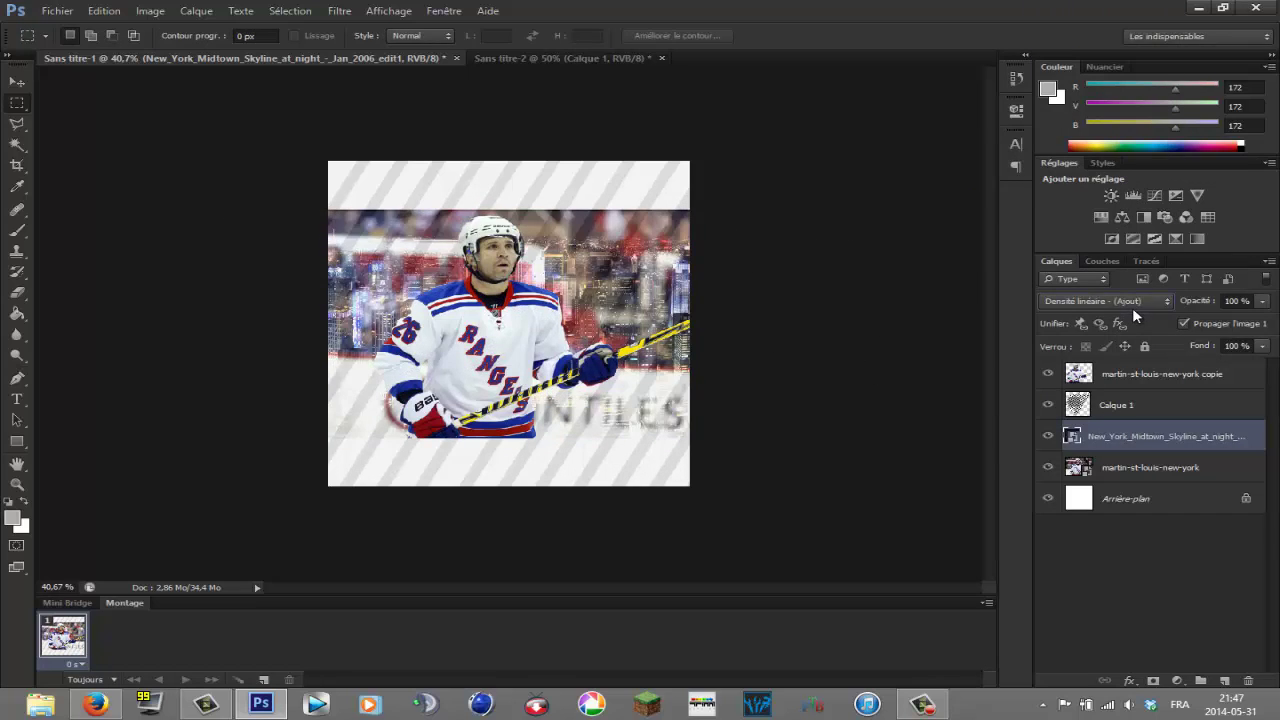
click(1132, 307)
click(1056, 122)
click(1117, 571)
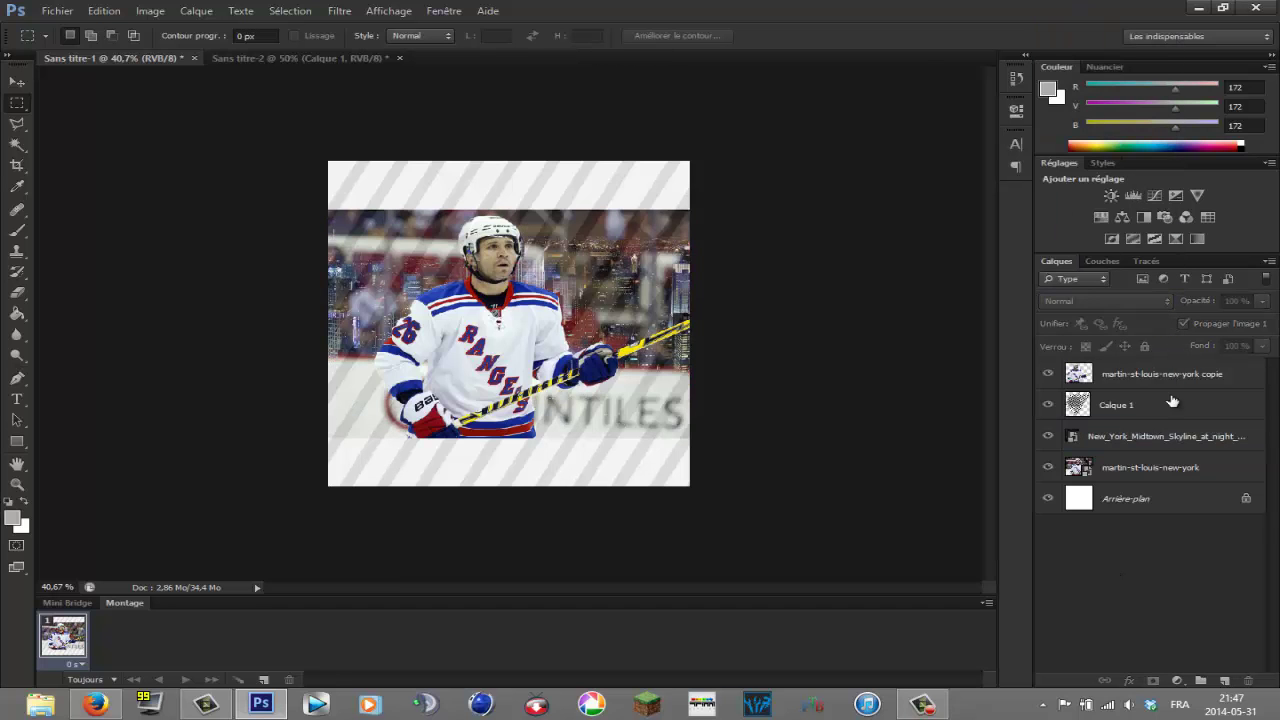
Add a drop shadow and a linear black-to-white gradient overlay at 32% opacity to the player cutout layer
double_click(1256, 376)
drag(458, 305, 860, 140)
click(672, 398)
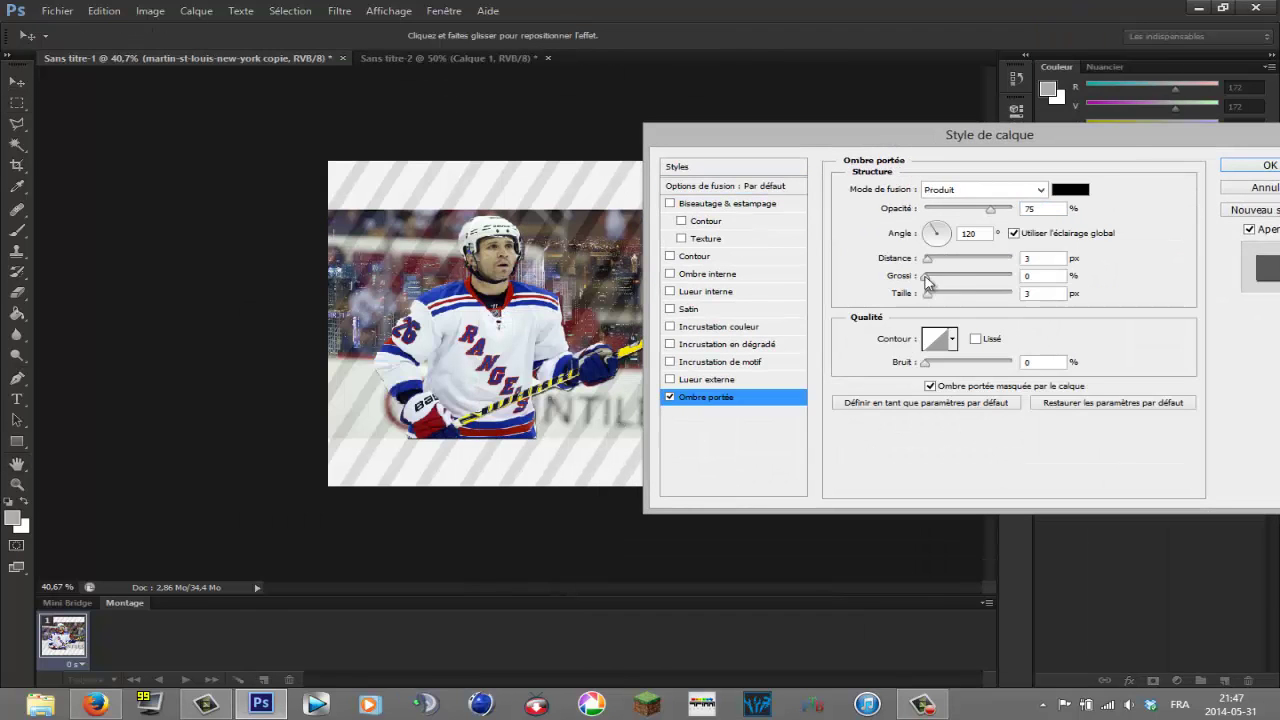
click(800, 344)
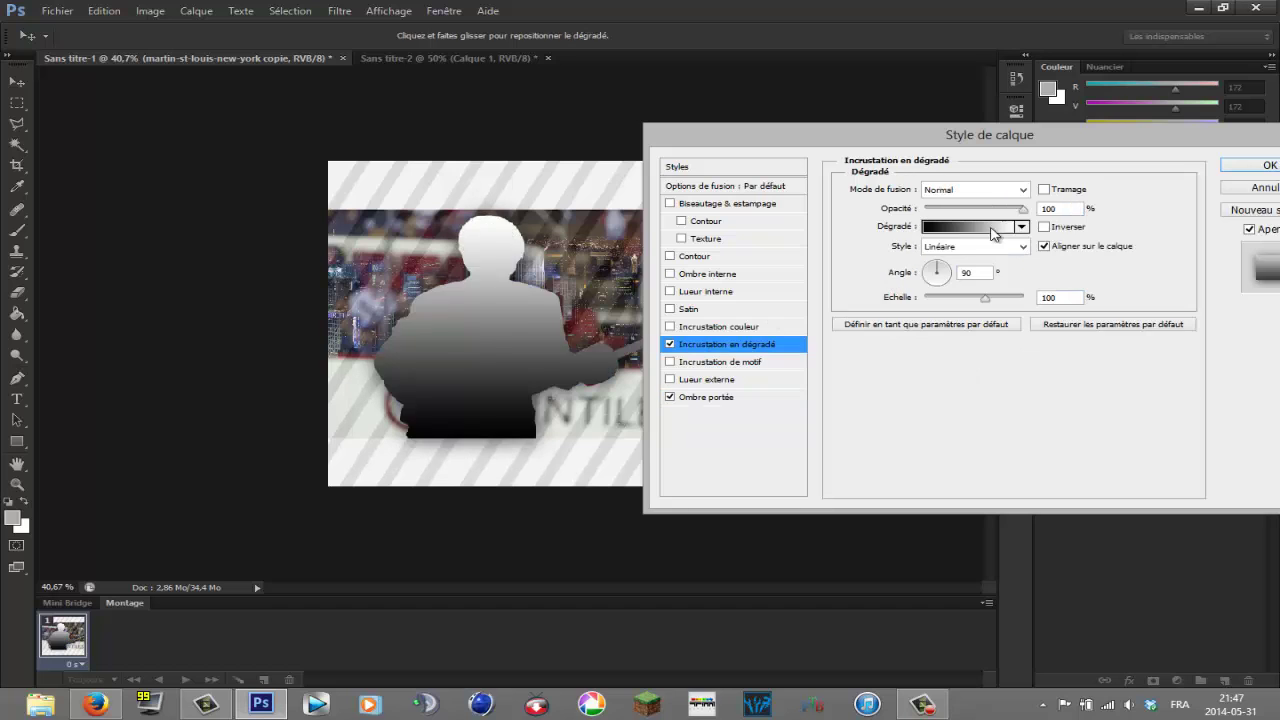
drag(1000, 210, 957, 218)
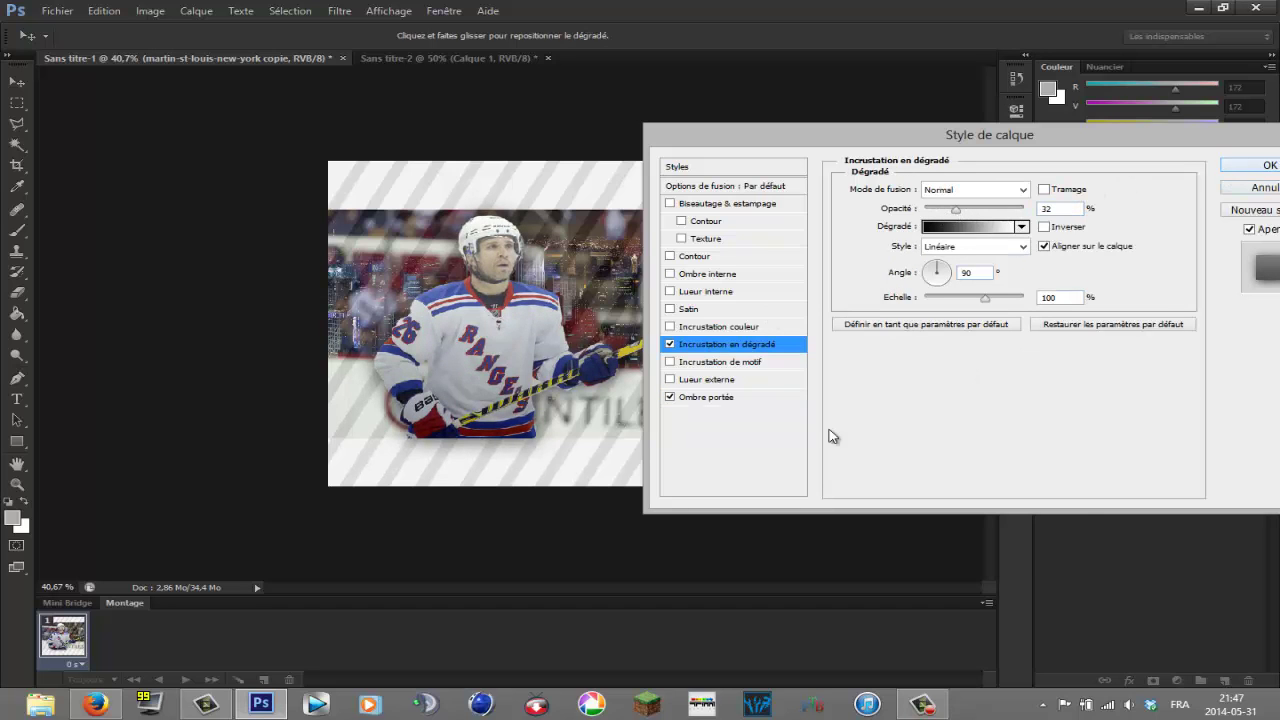
click(1266, 165)
Set the stripe layer's opacity to 13%
click(1158, 452)
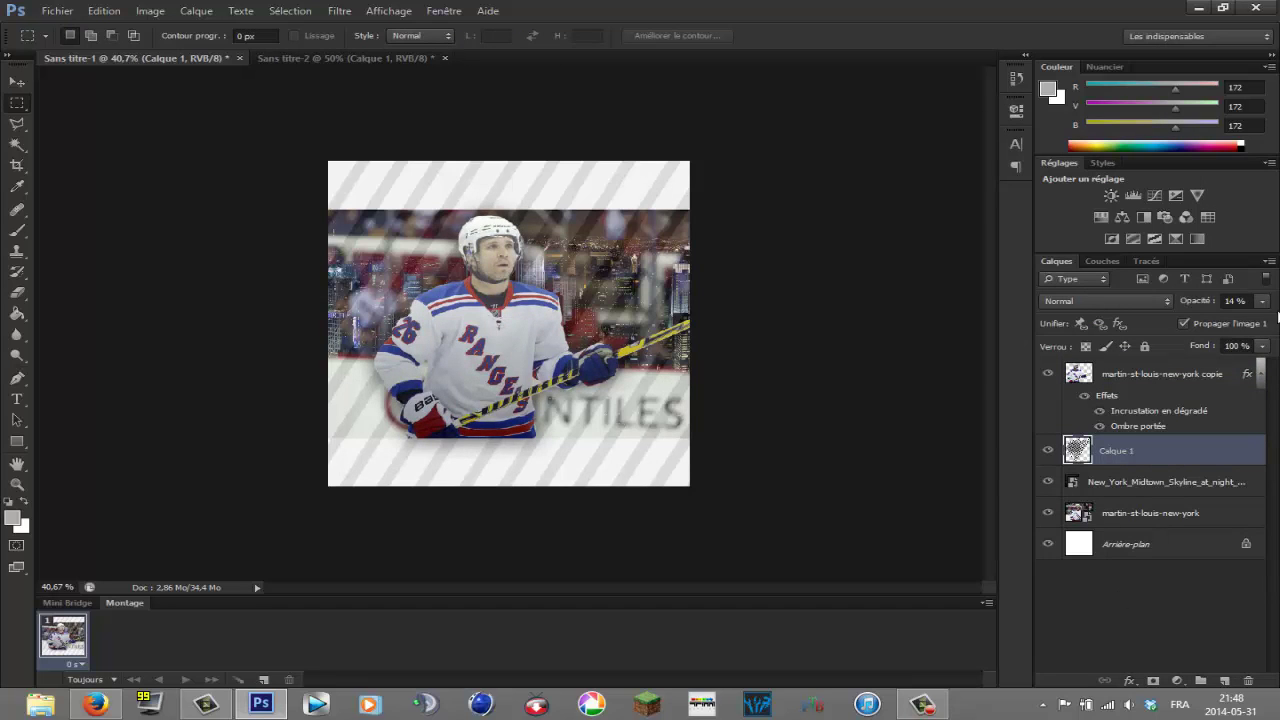
drag(1262, 301, 1192, 320)
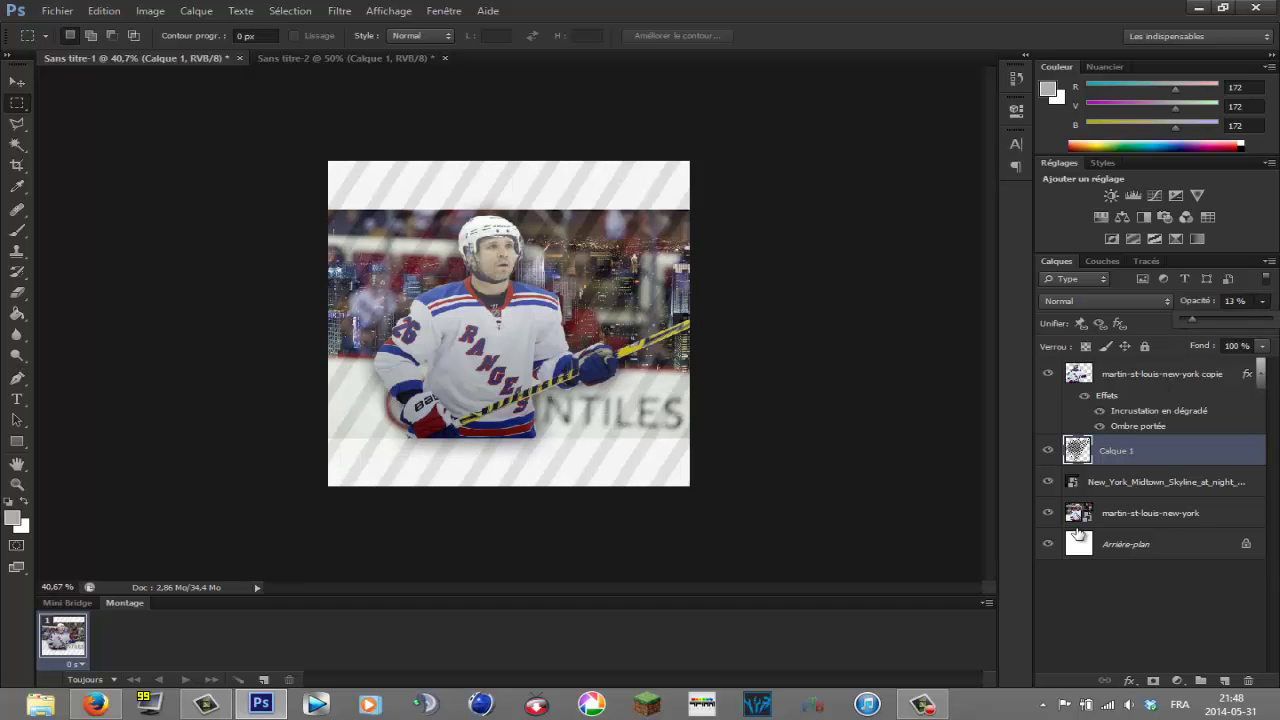
click(1130, 570)
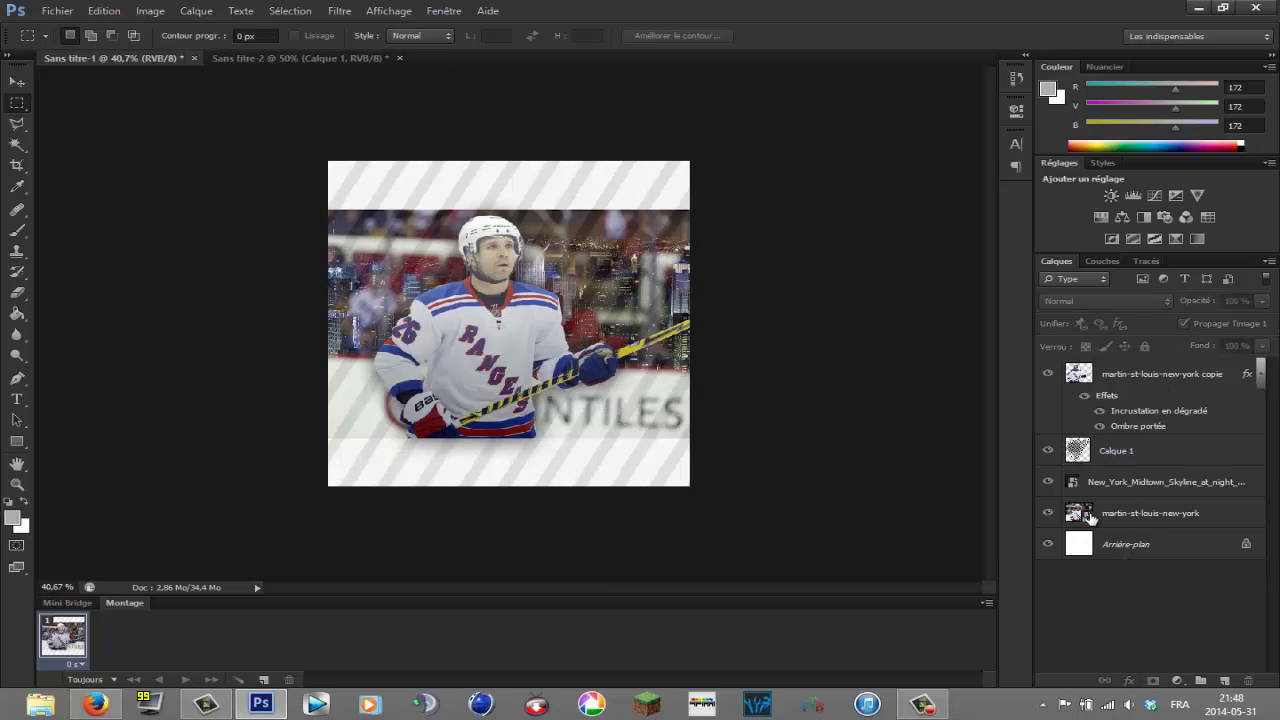
Try inverting the gradient overlay on the player cutout layer
scroll(518, 310, up, 7)
scroll(440, 277, down, 2)
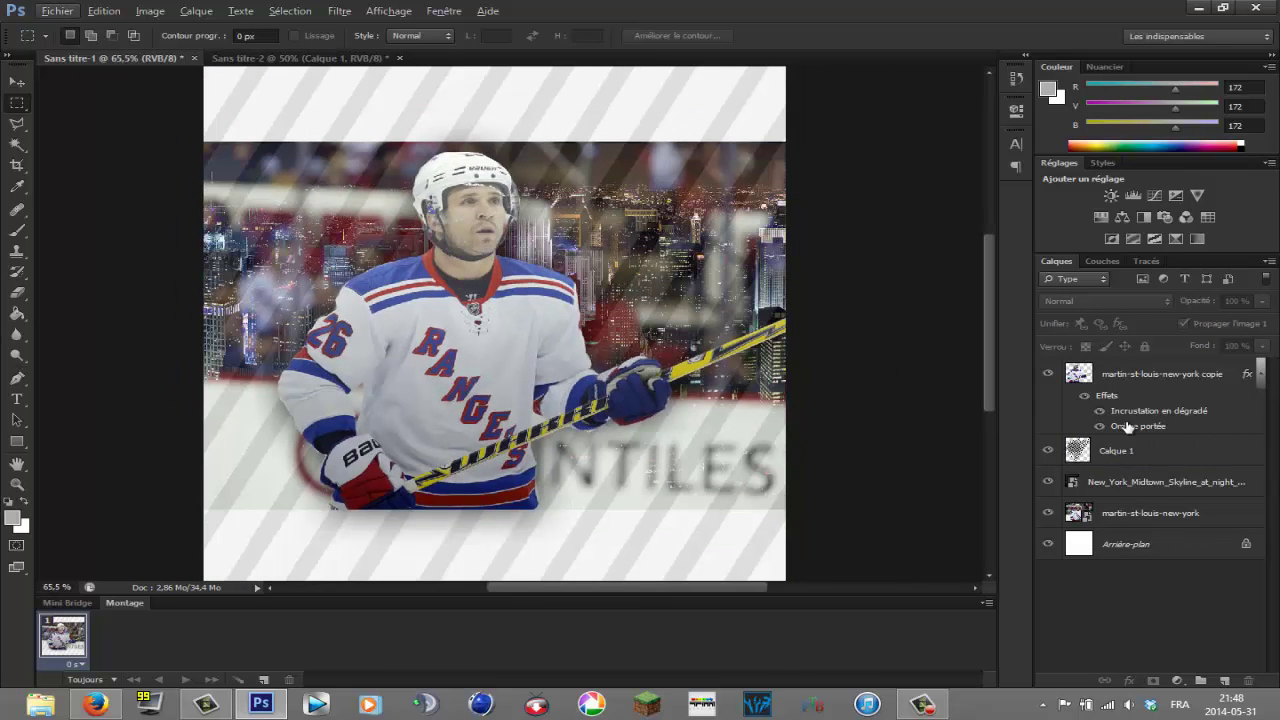
double_click(1127, 427)
click(728, 343)
click(1044, 227)
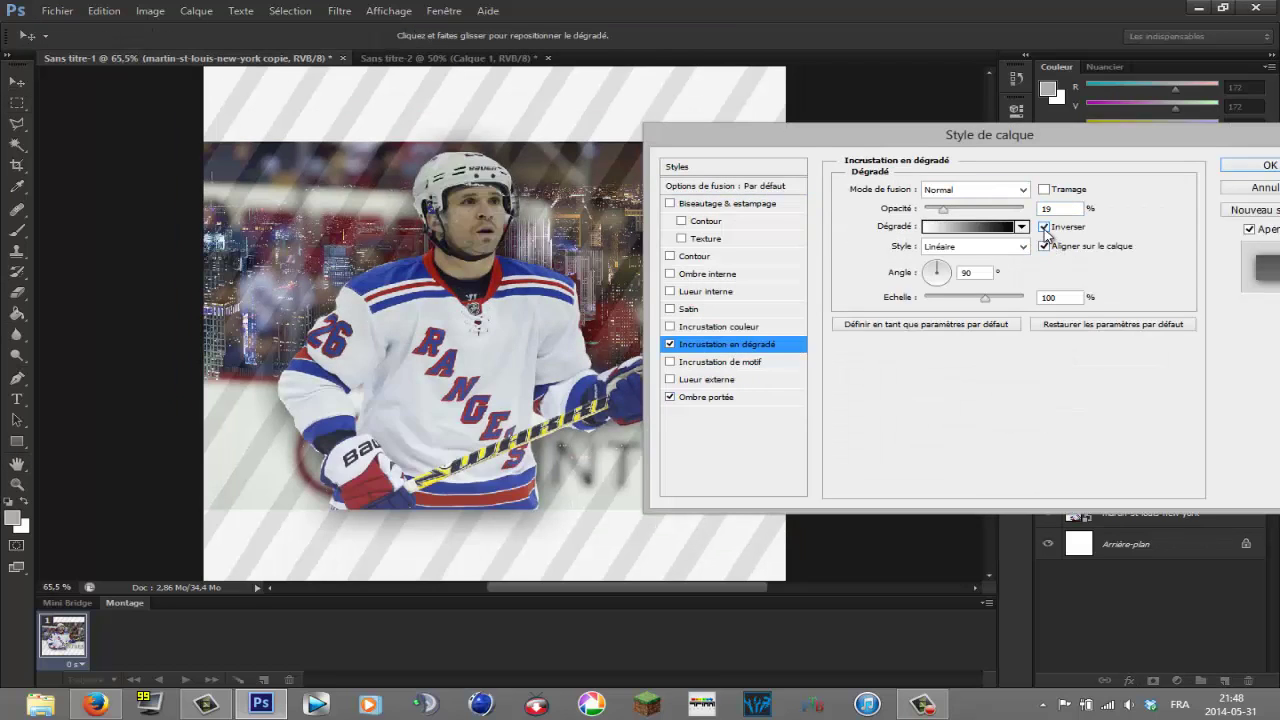
click(1044, 228)
click(1262, 165)
Add the grey text MARTIN at 32.01 pt in the striped band above the skyline, to the player's right
click(17, 399)
click(593, 99)
scroll(613, 134, up, 3)
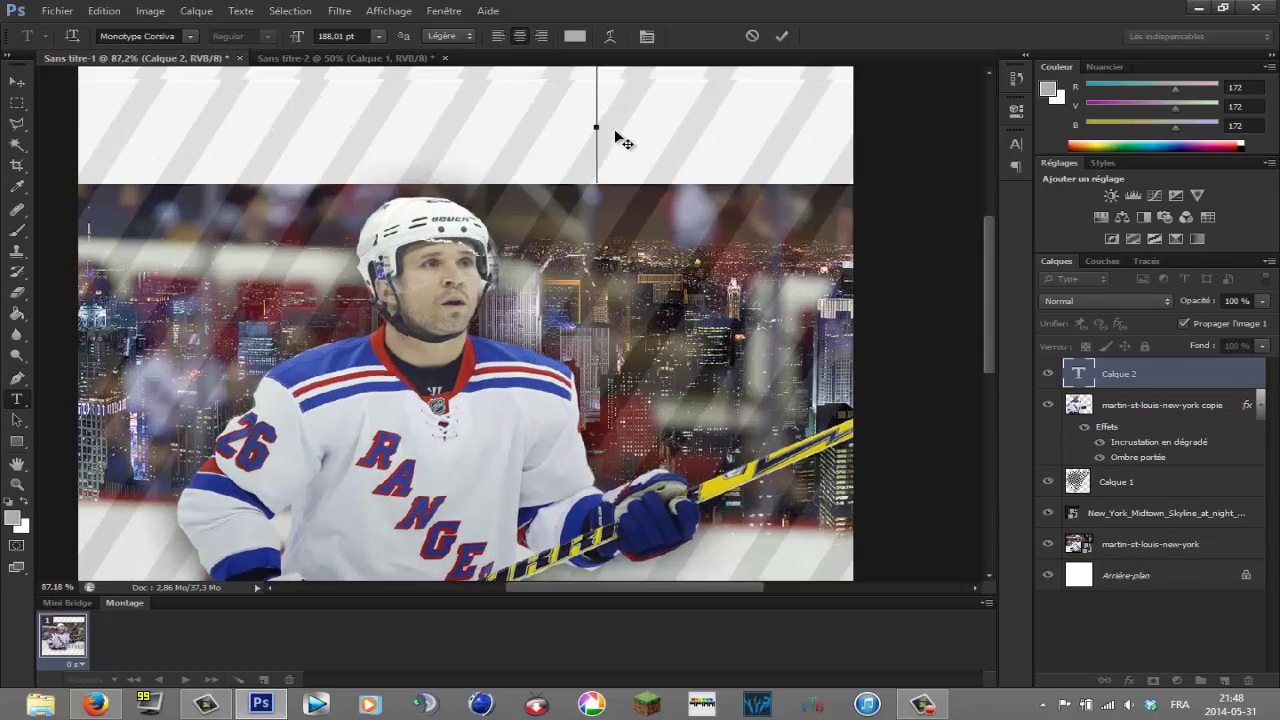
scroll(620, 140, up, 2)
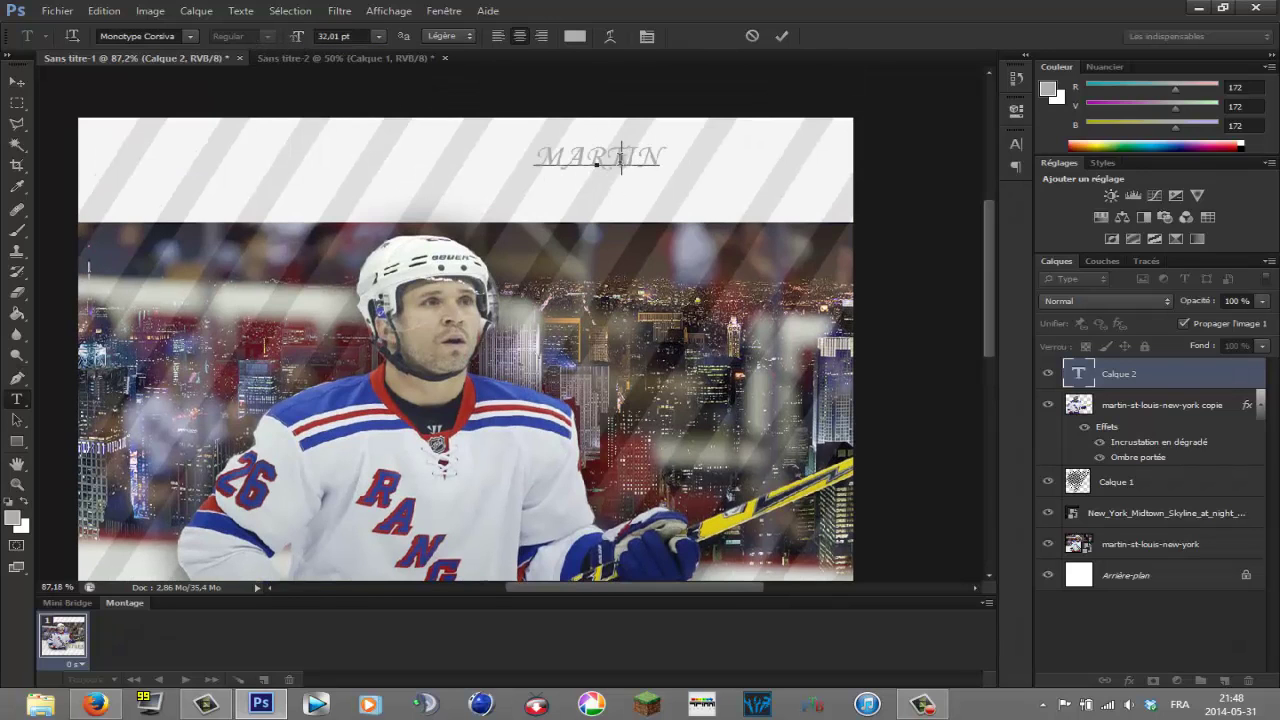
Set the MARTIN text in Franklin Gothic at 65.01 pt and position it in the canvas's upper-right corner
double_click(621, 158)
click(190, 36)
scroll(300, 425, down, 1)
click(356, 523)
drag(676, 302, 868, 275)
drag(298, 37, 335, 46)
drag(813, 236, 791, 258)
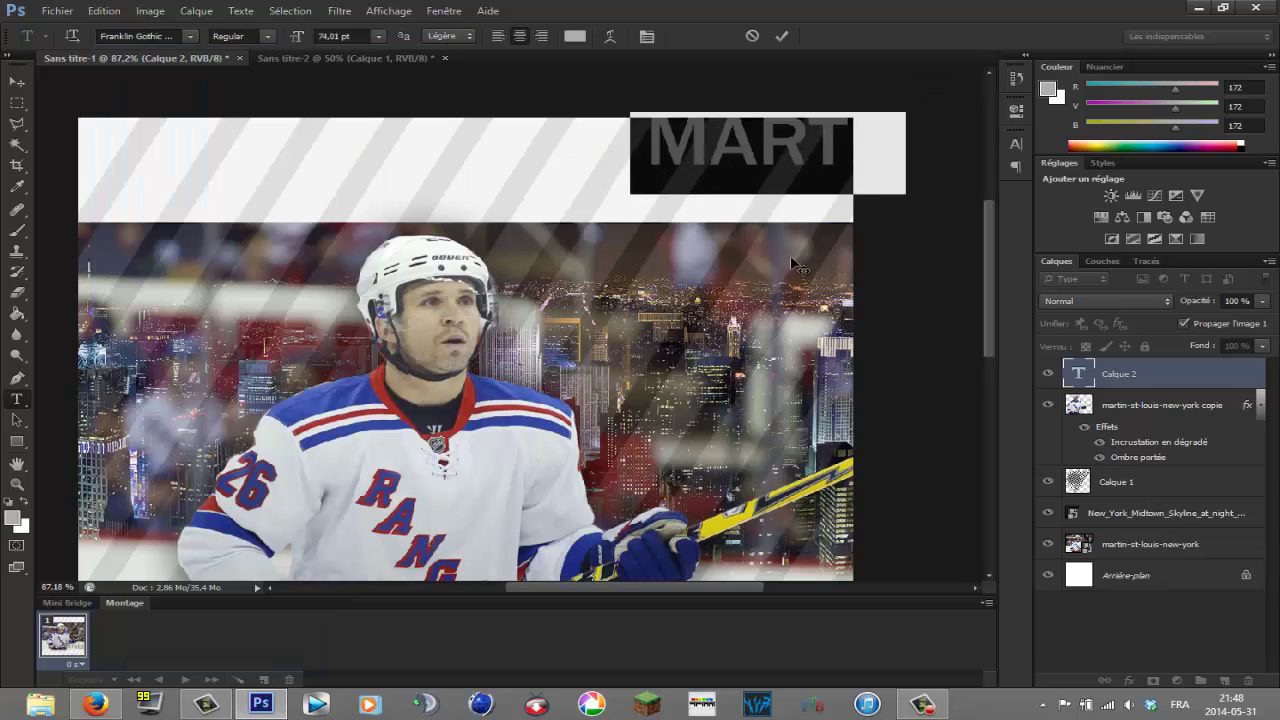
drag(306, 40, 280, 40)
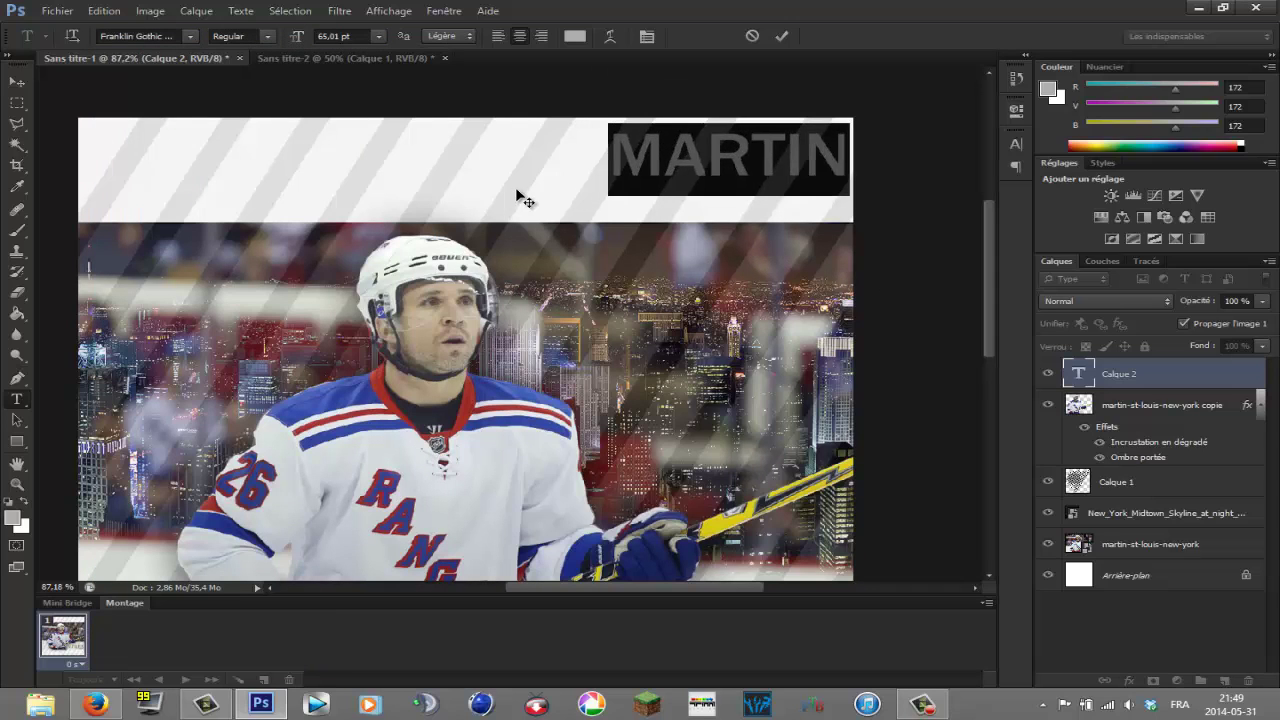
click(516, 189)
click(16, 84)
Add a separate text layer reading St-Louis below MARTIN
click(17, 399)
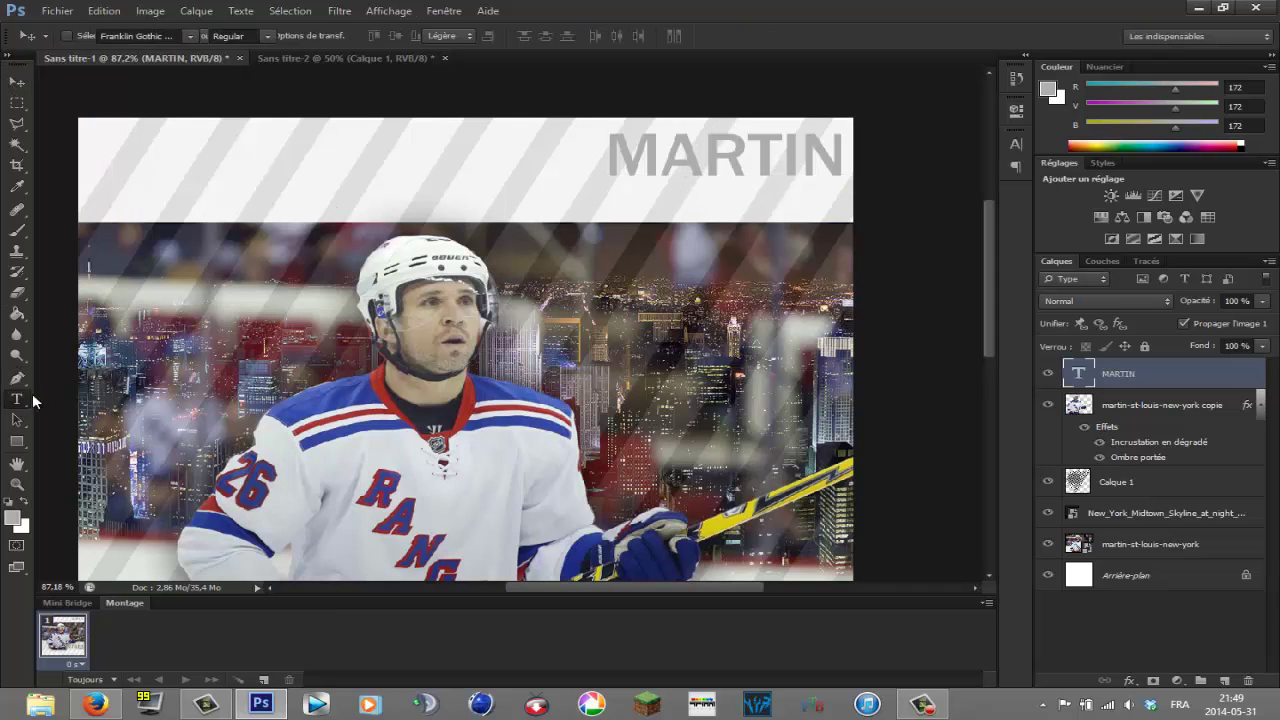
click(566, 254)
text(St-Louis)
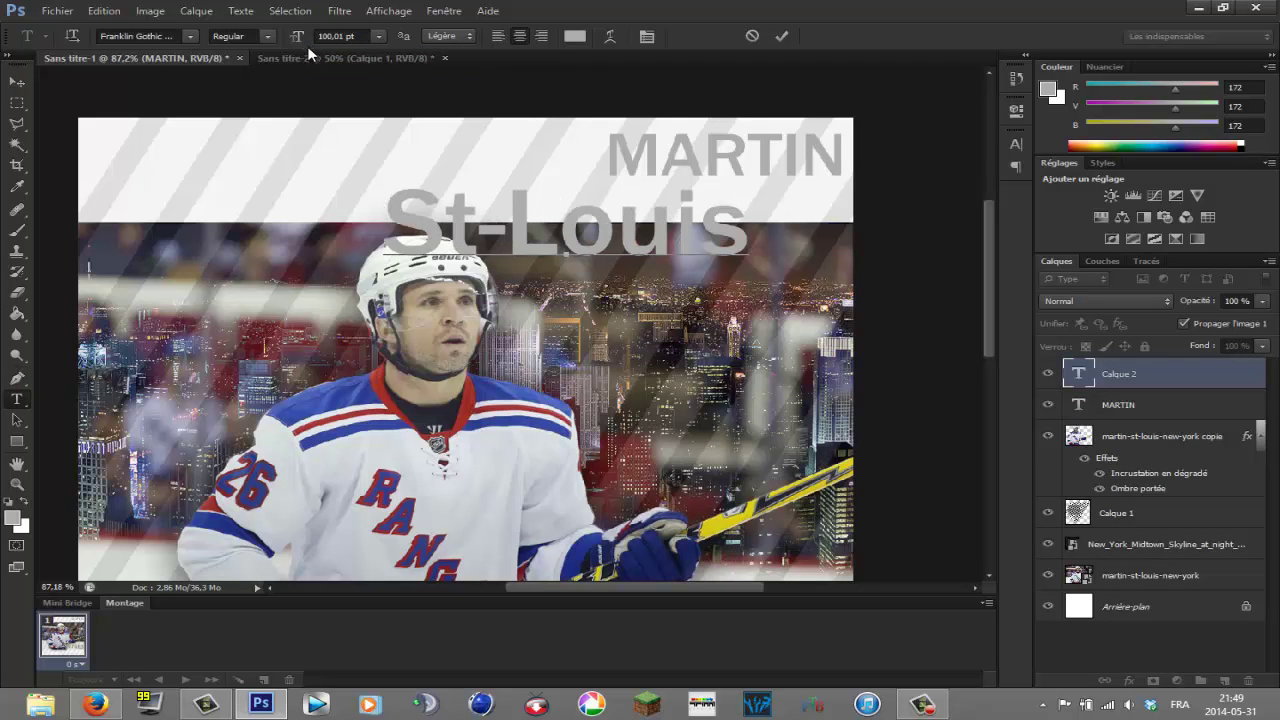
Set the St-Louis text in the Call Of Ops Duty font at 94.01 pt and align its right end under MARTIN
key(ctrl+a)
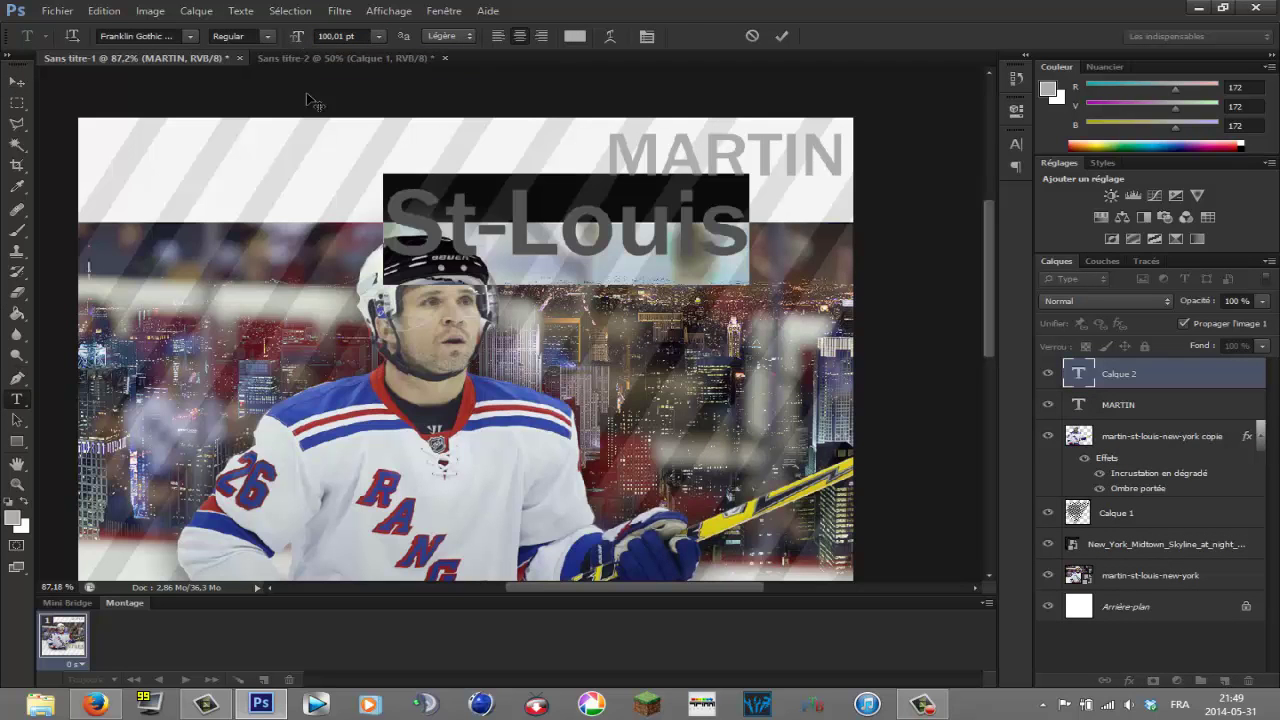
click(189, 36)
scroll(330, 225, up, 10)
scroll(335, 235, up, 4)
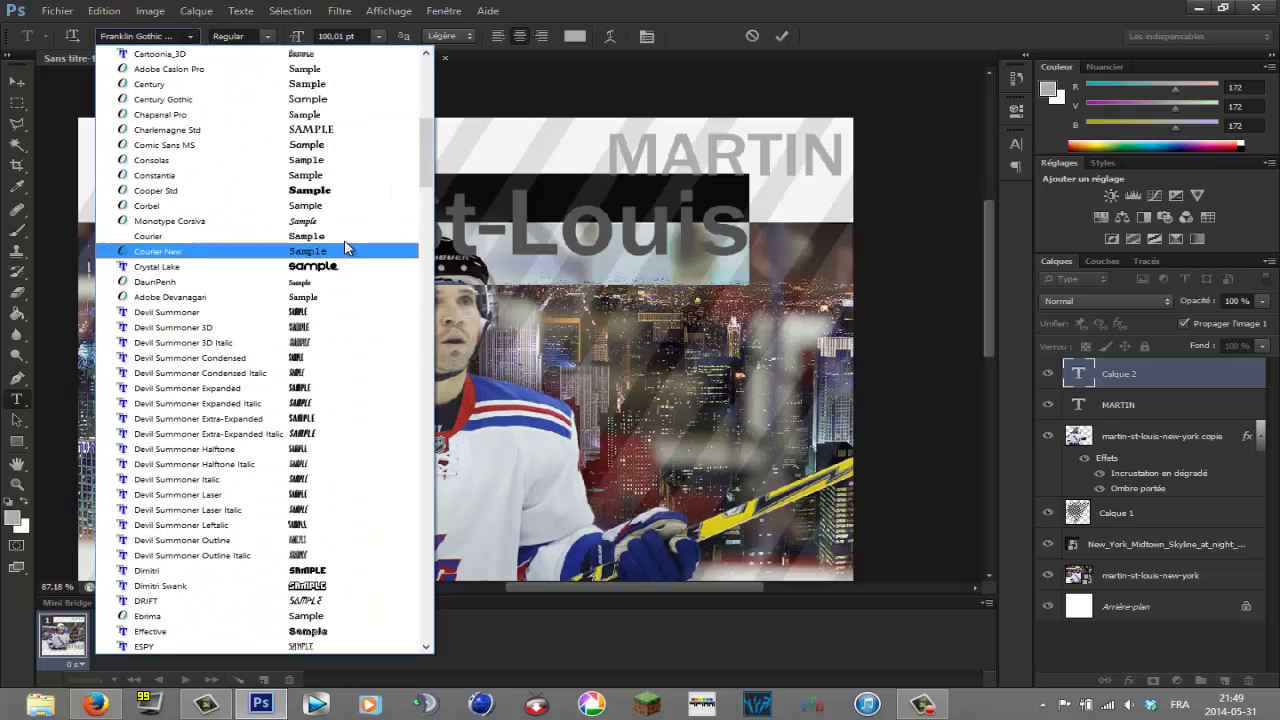
click(343, 148)
drag(653, 274, 720, 284)
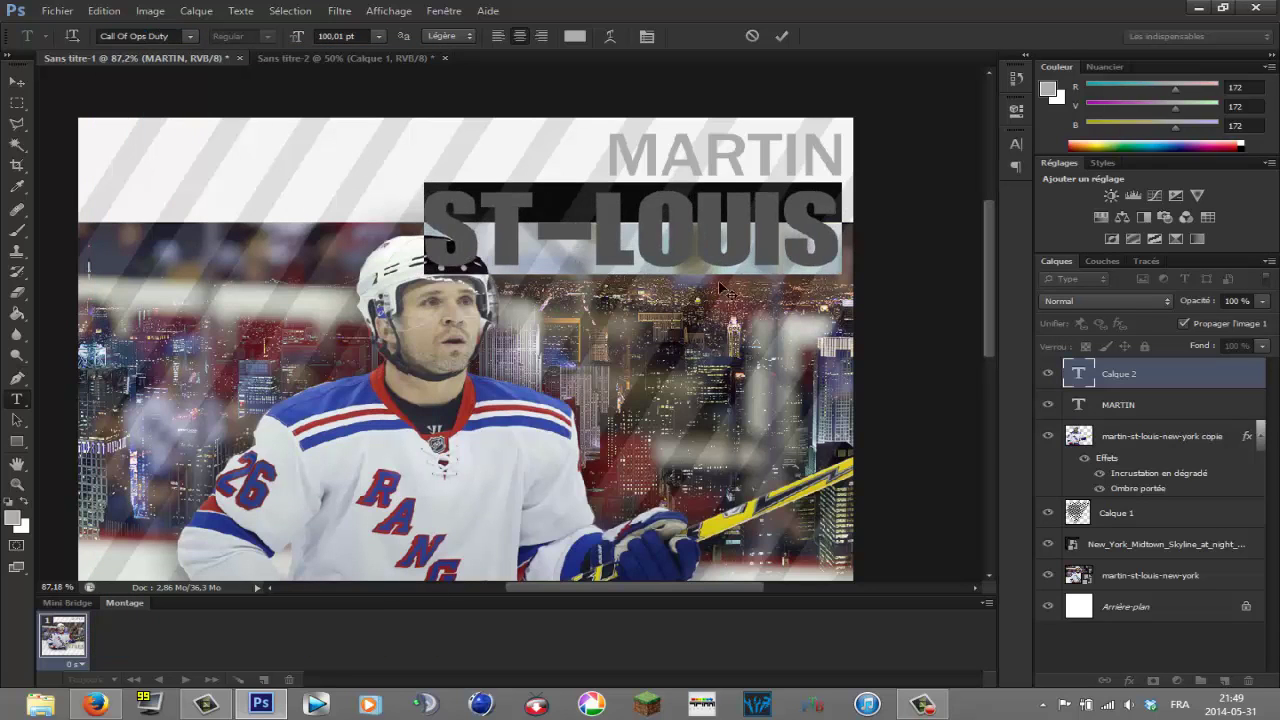
drag(297, 36, 291, 36)
drag(638, 416, 659, 415)
key(ctrl+Return)
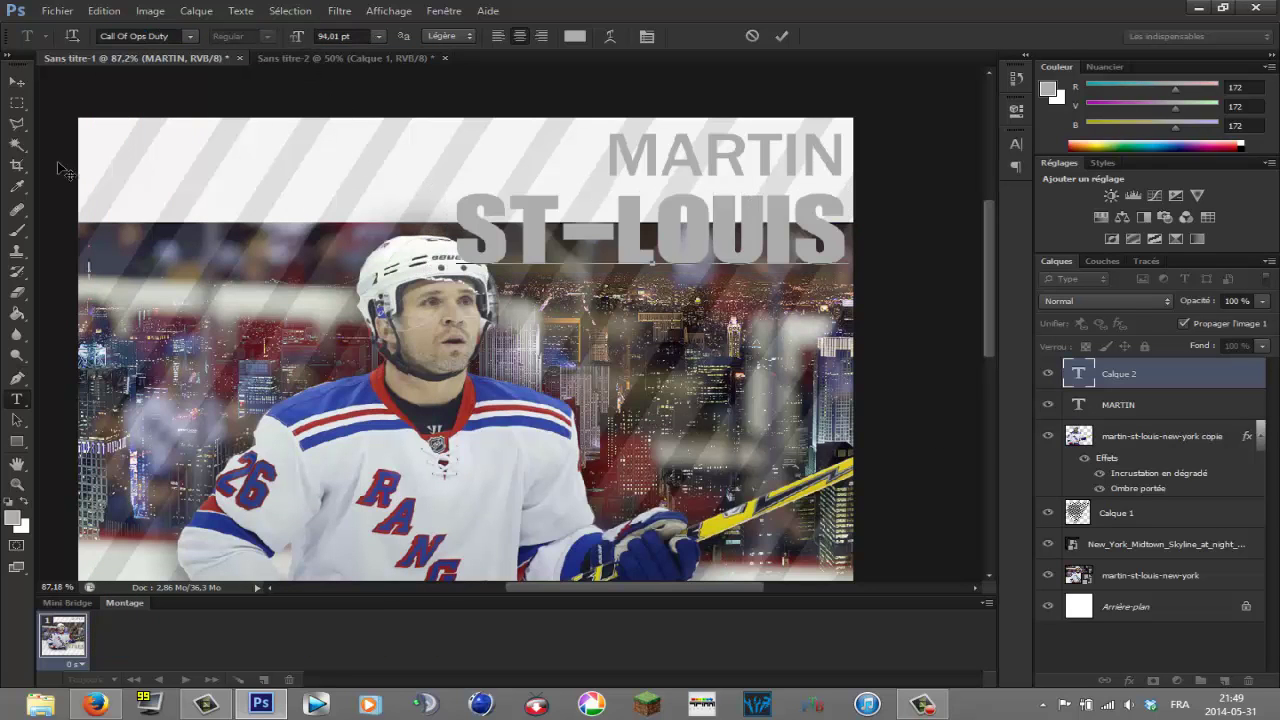
Finish the St-Louis text and move its layer beneath the cutout player layer
key(v)
drag(1190, 378, 1186, 502)
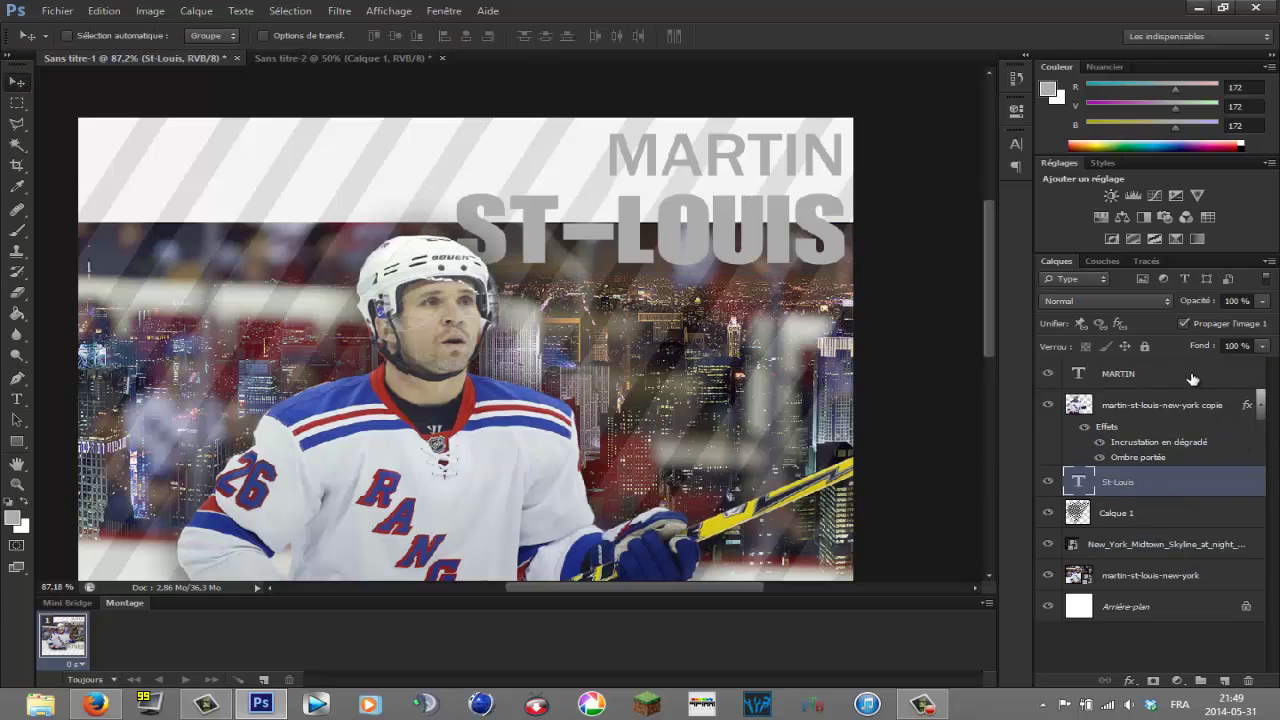
Give the MARTIN text a soft drop shadow and a black-to-white linear gradient overlay at 59% opacity
double_click(1192, 378)
drag(1166, 290, 1176, 298)
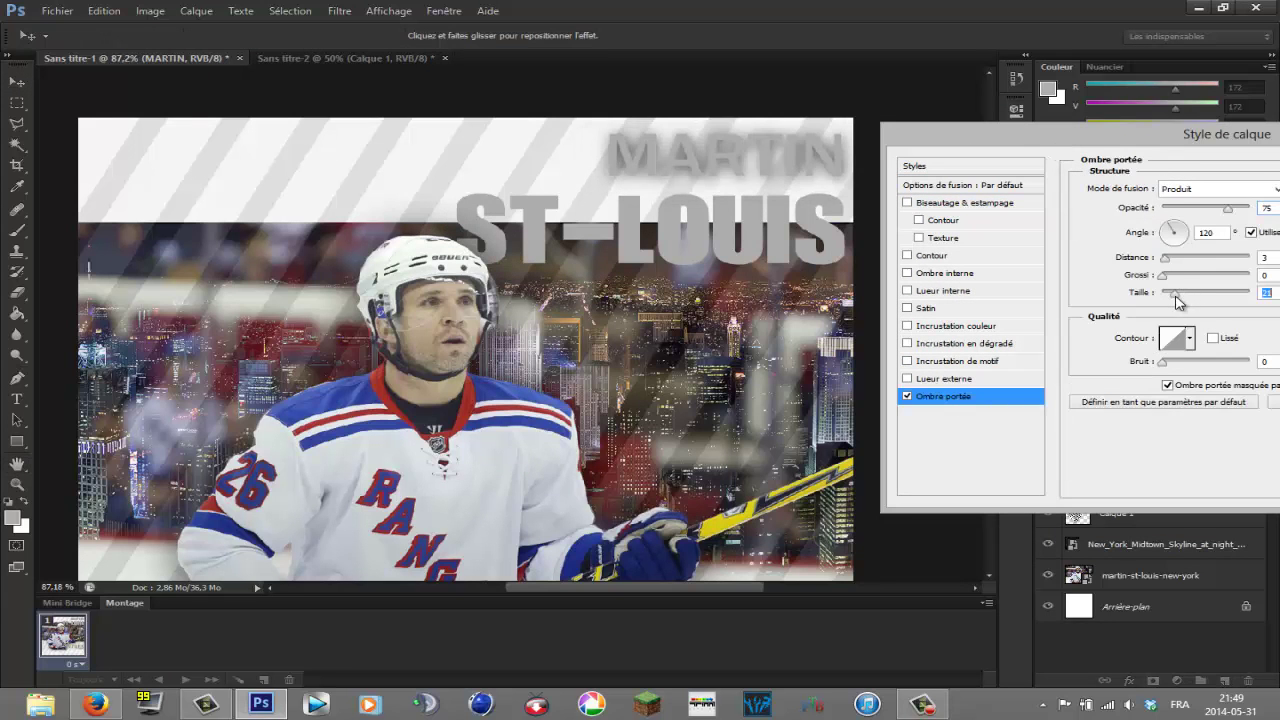
double_click(998, 328)
click(969, 346)
drag(1261, 209, 1214, 213)
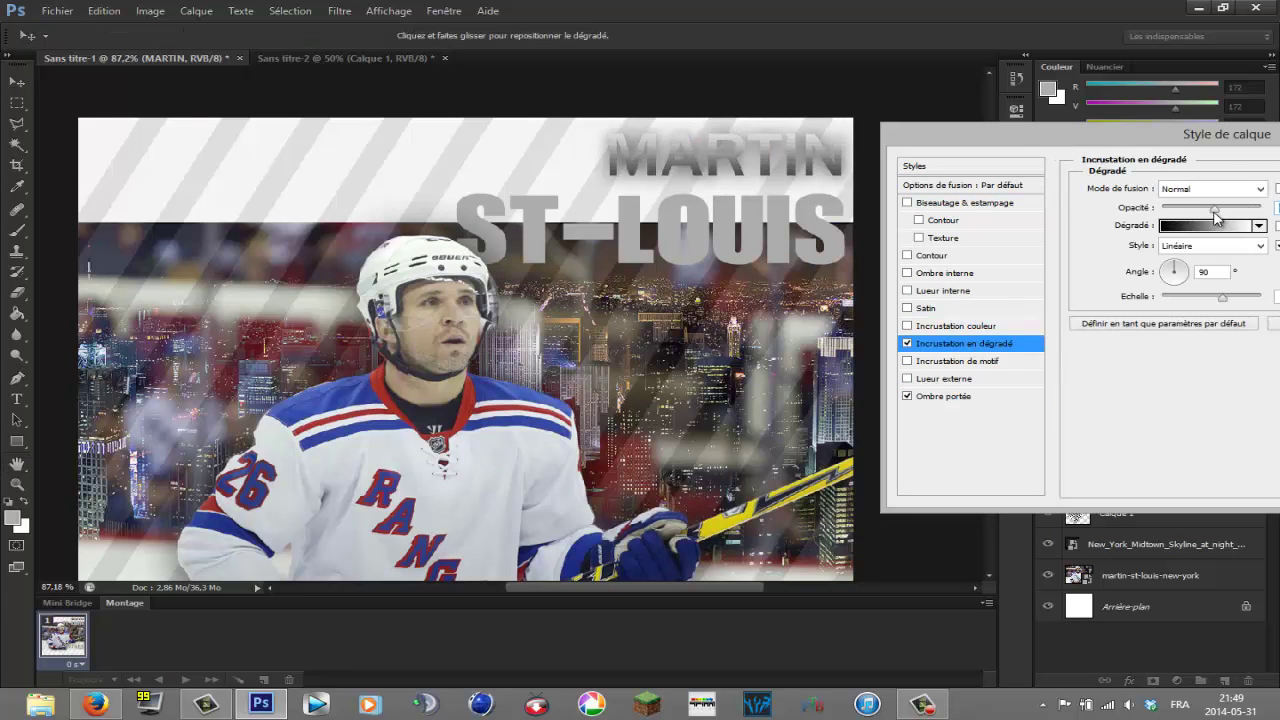
drag(1214, 135, 976, 147)
click(1266, 175)
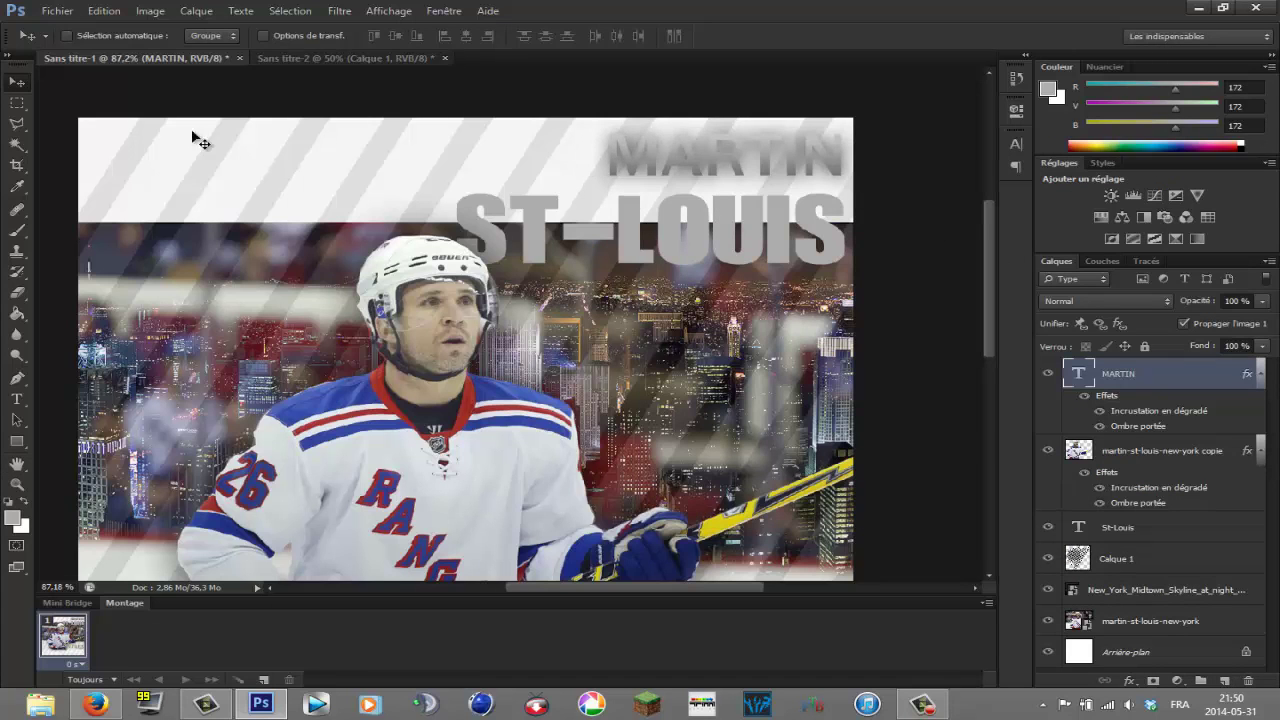
Change the MARTIN text color to black
double_click(804, 152)
click(574, 36)
drag(812, 208, 748, 352)
click(1183, 129)
click(15, 85)
Review the gradient overlay settings in the MARTIN layer's style
double_click(1204, 382)
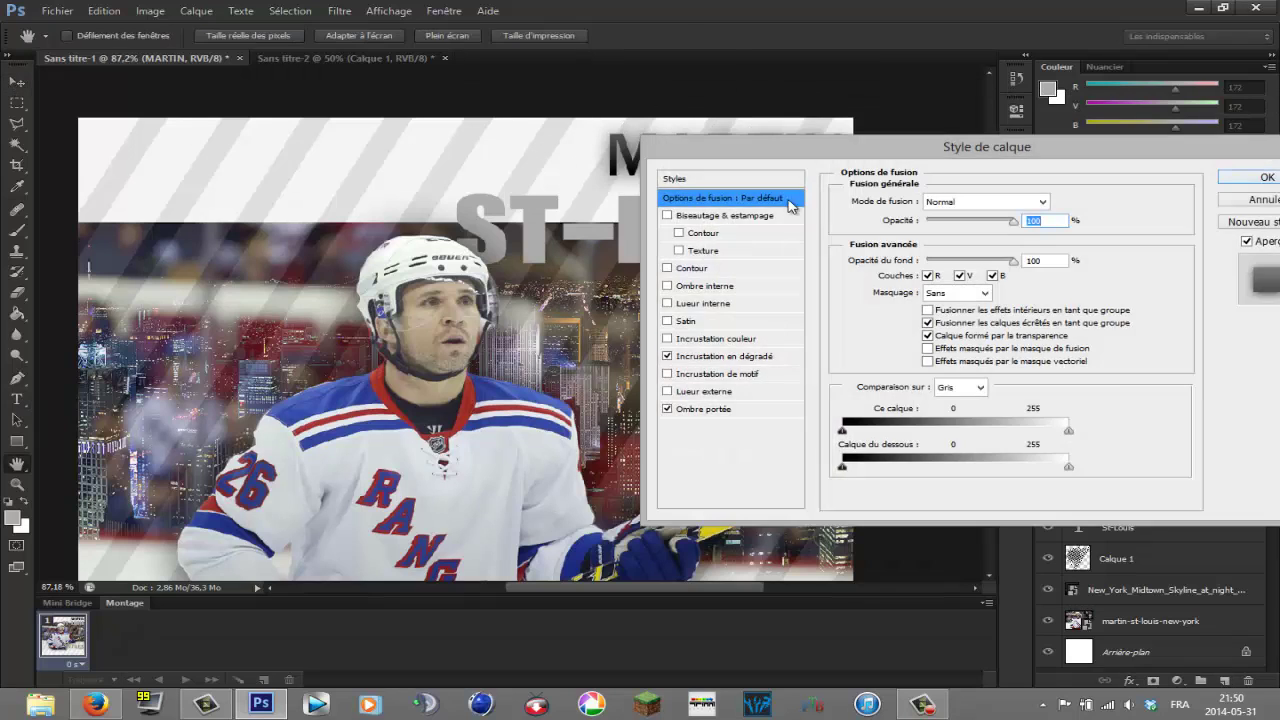
drag(818, 162, 938, 182)
click(905, 379)
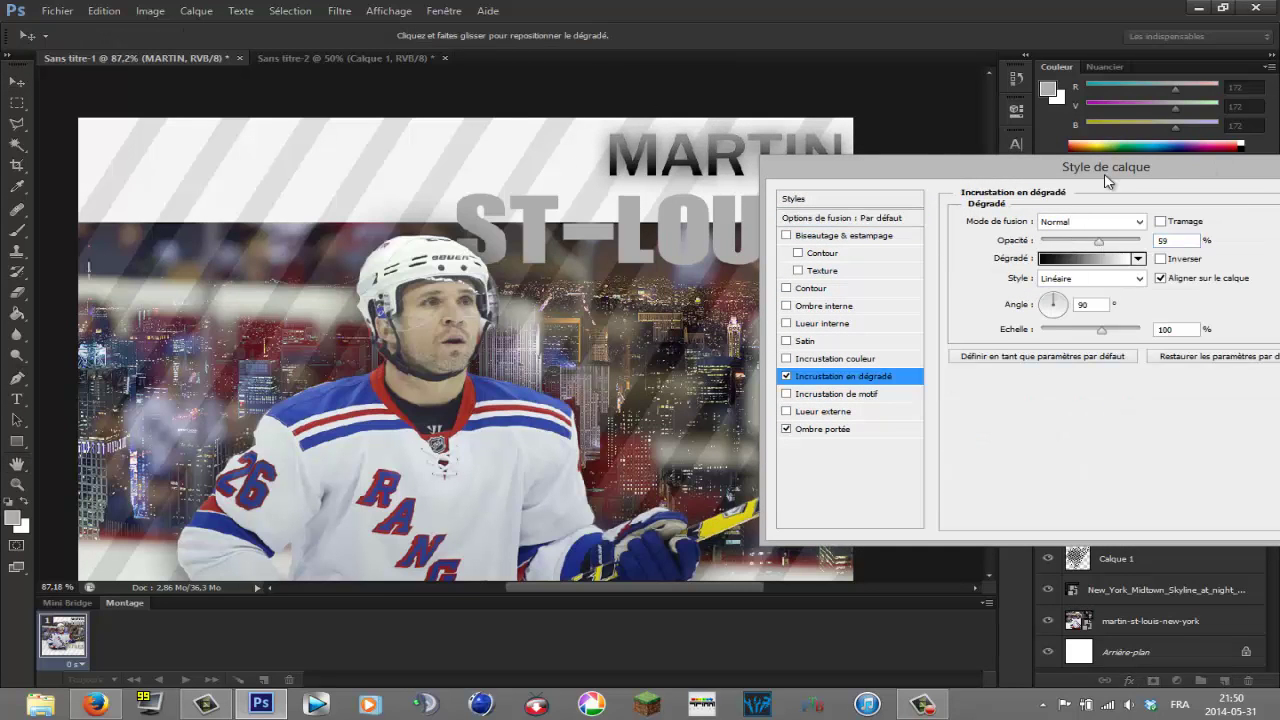
key(Return)
Change the St-Louis text color to the blue 506fc2
double_click(1122, 530)
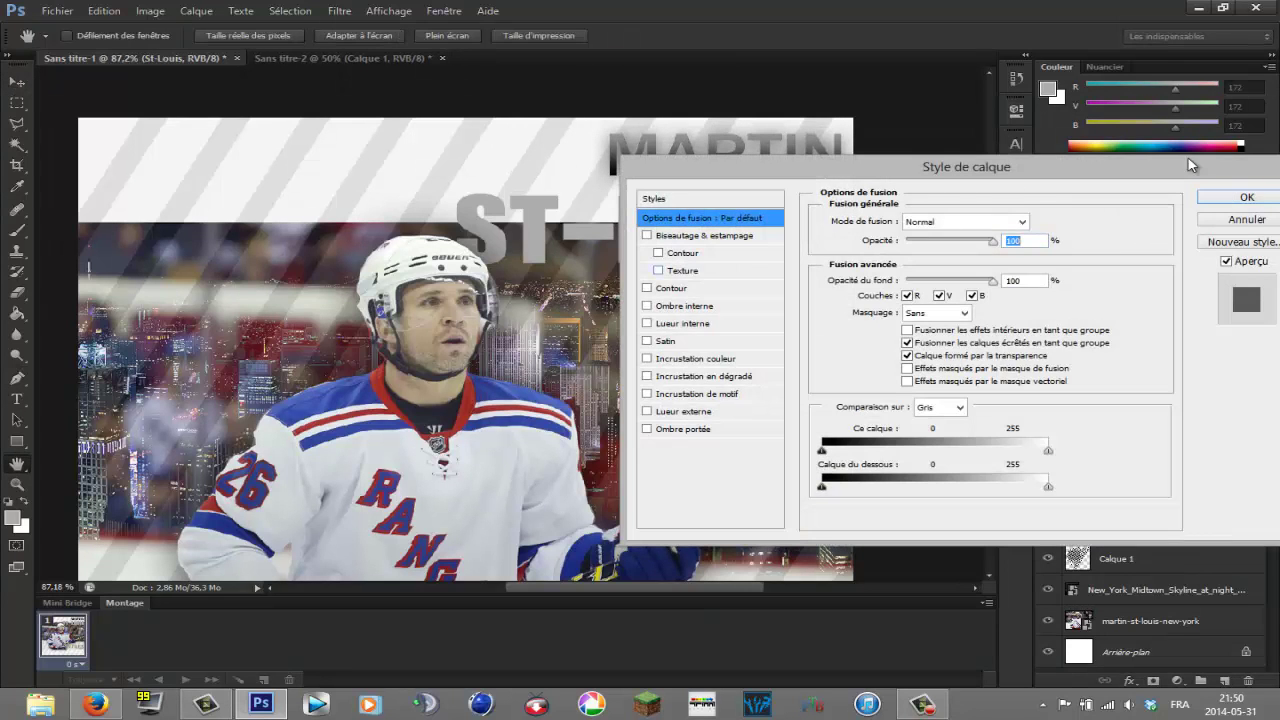
click(1248, 222)
click(16, 400)
drag(460, 232, 848, 232)
click(575, 37)
drag(790, 310, 571, 400)
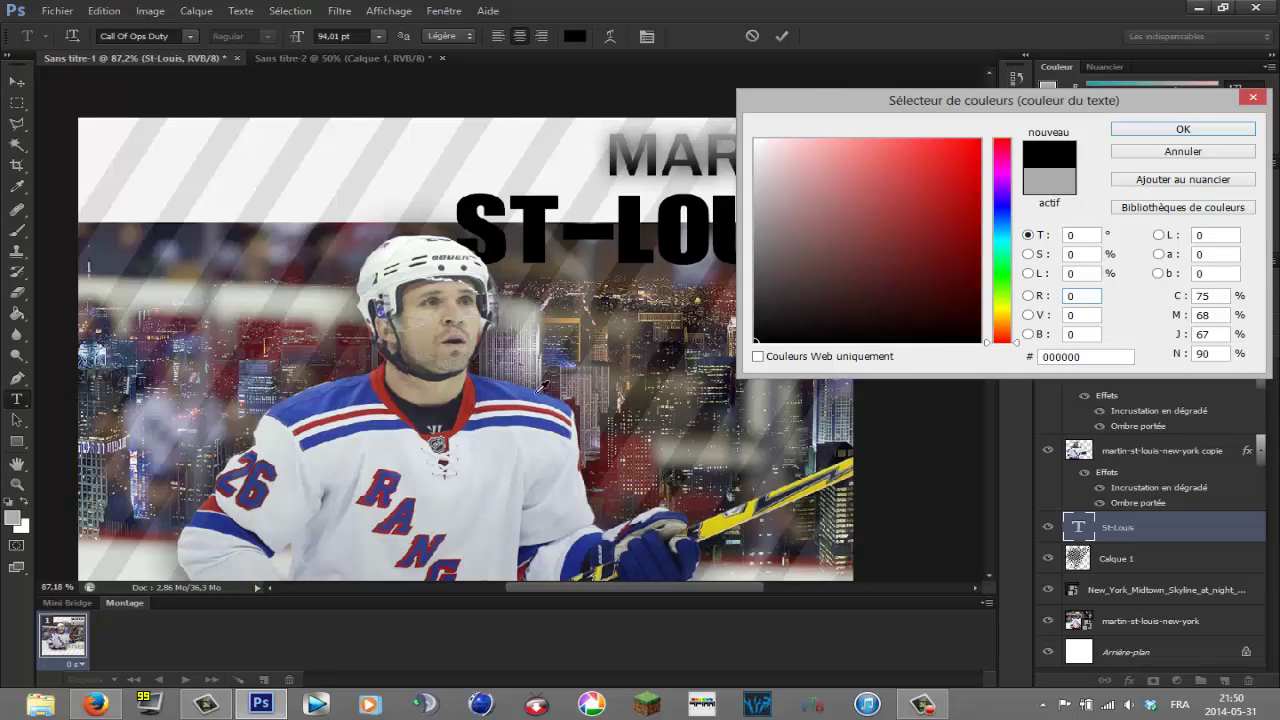
click(1001, 215)
click(906, 223)
click(886, 188)
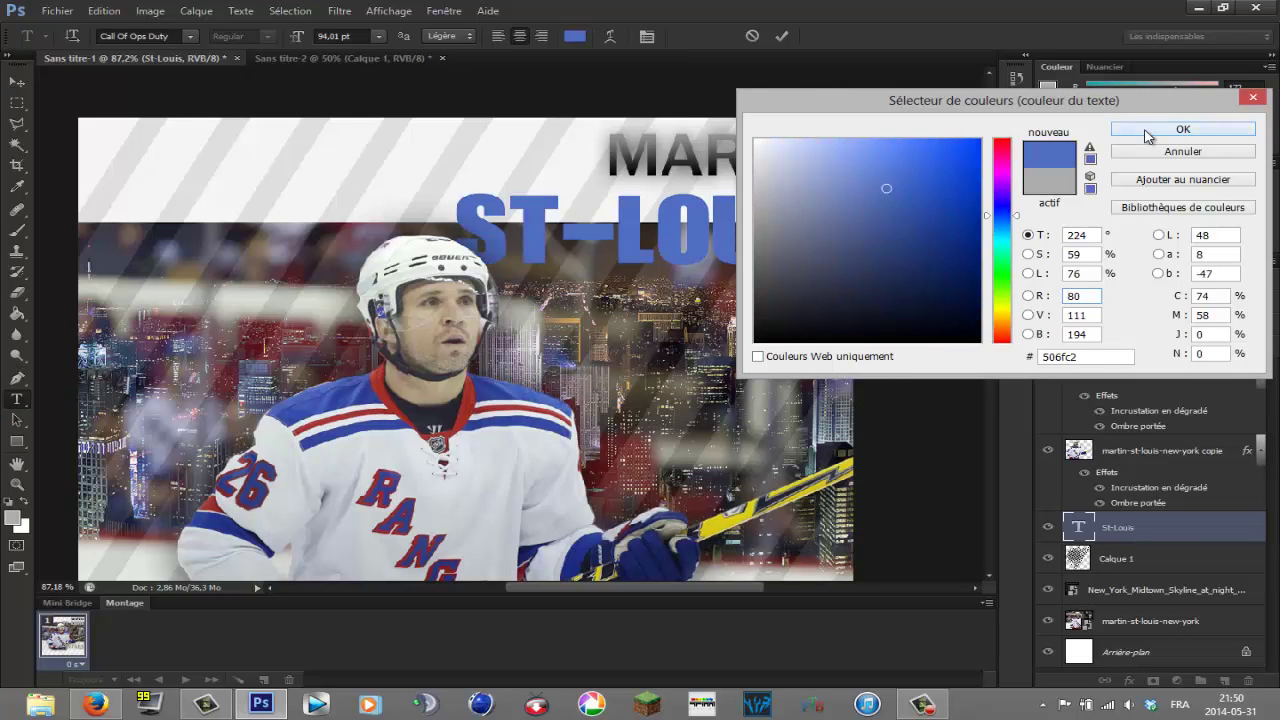
click(1147, 131)
Give the St-Louis text a 65 px drop shadow and a linear gradient overlay at 39% opacity
double_click(1243, 530)
click(683, 429)
drag(908, 325, 936, 333)
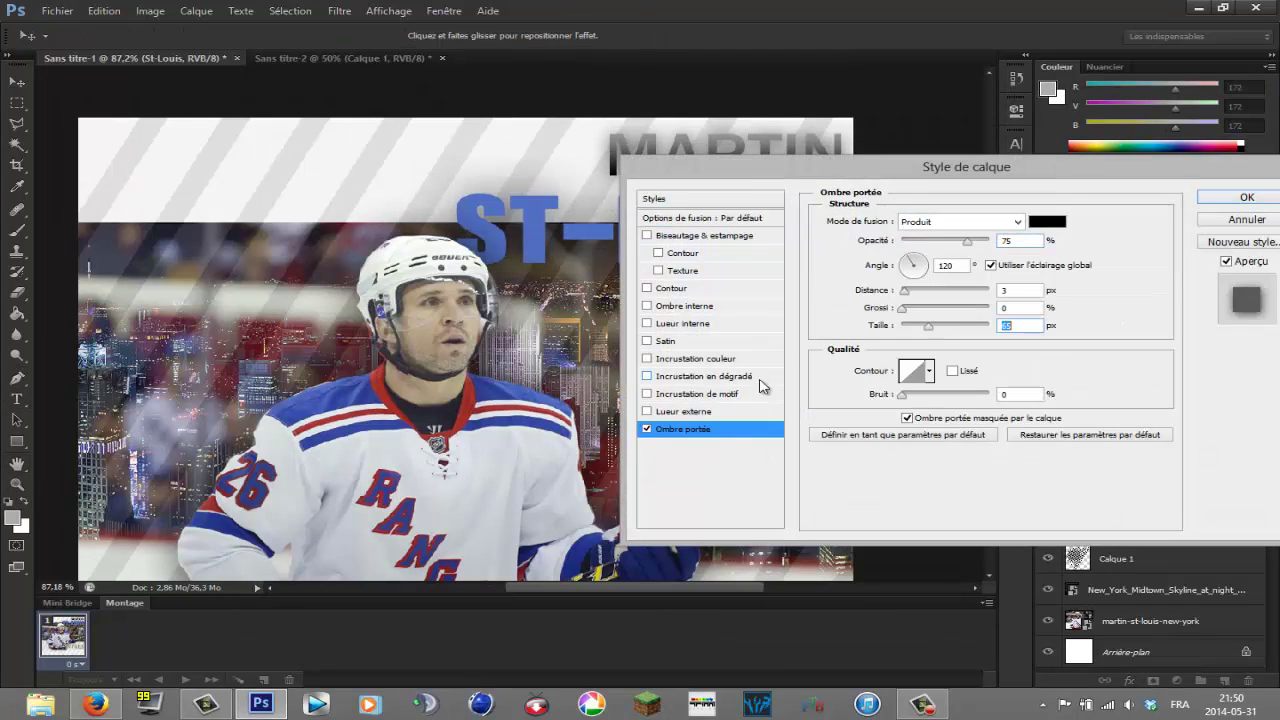
click(696, 359)
click(647, 359)
click(690, 376)
drag(970, 243, 940, 246)
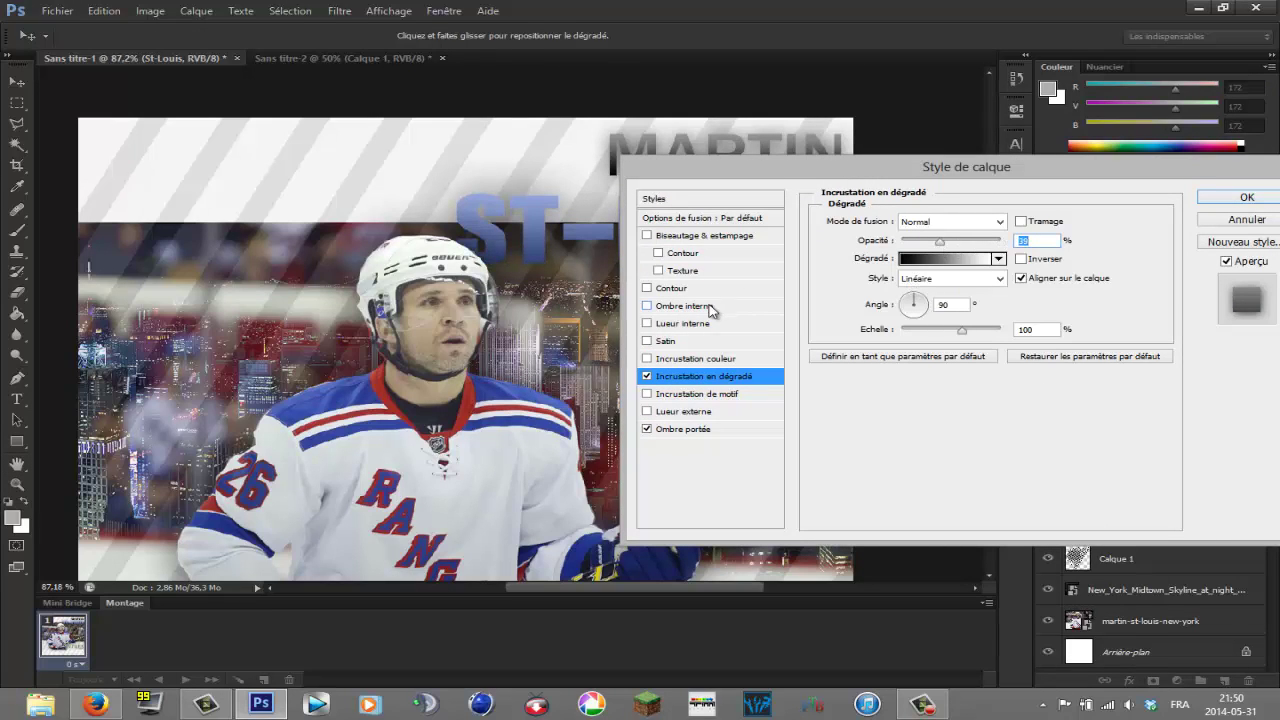
click(647, 236)
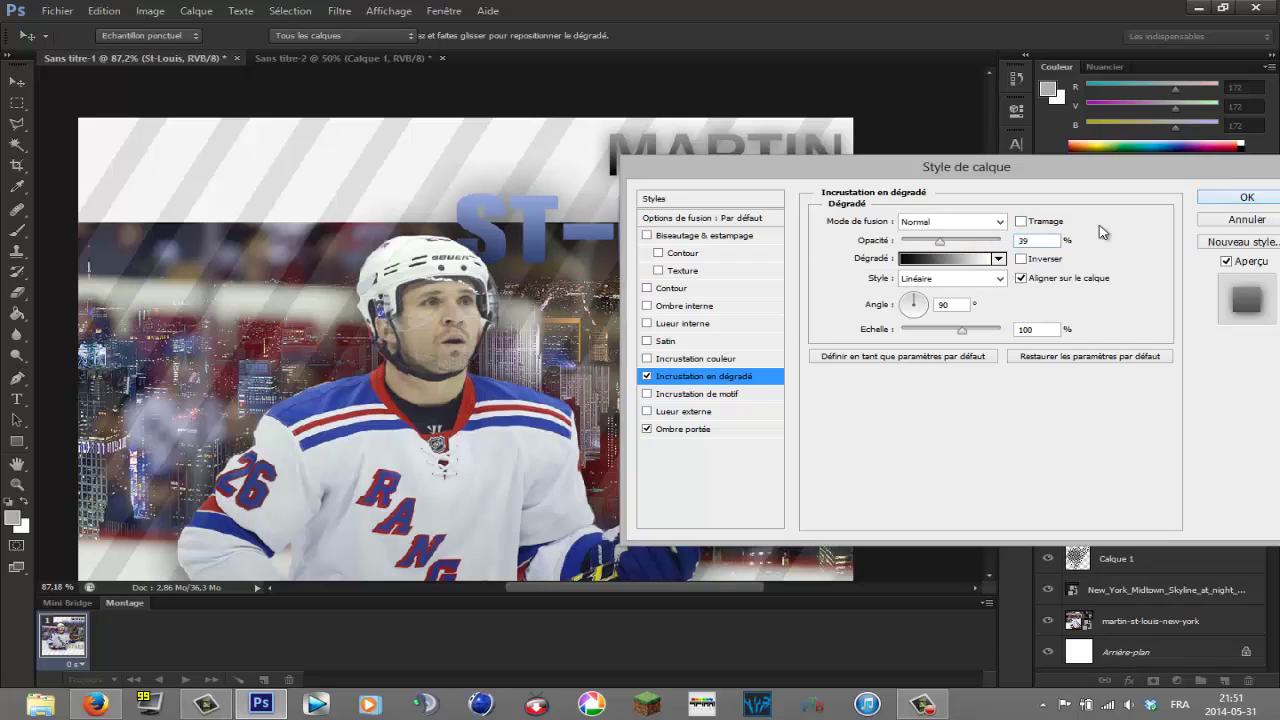
key(Return)
Add a text layer reading NHLtown at 16.01 pt near the canvas's bottom edge
key(ctrl+0)
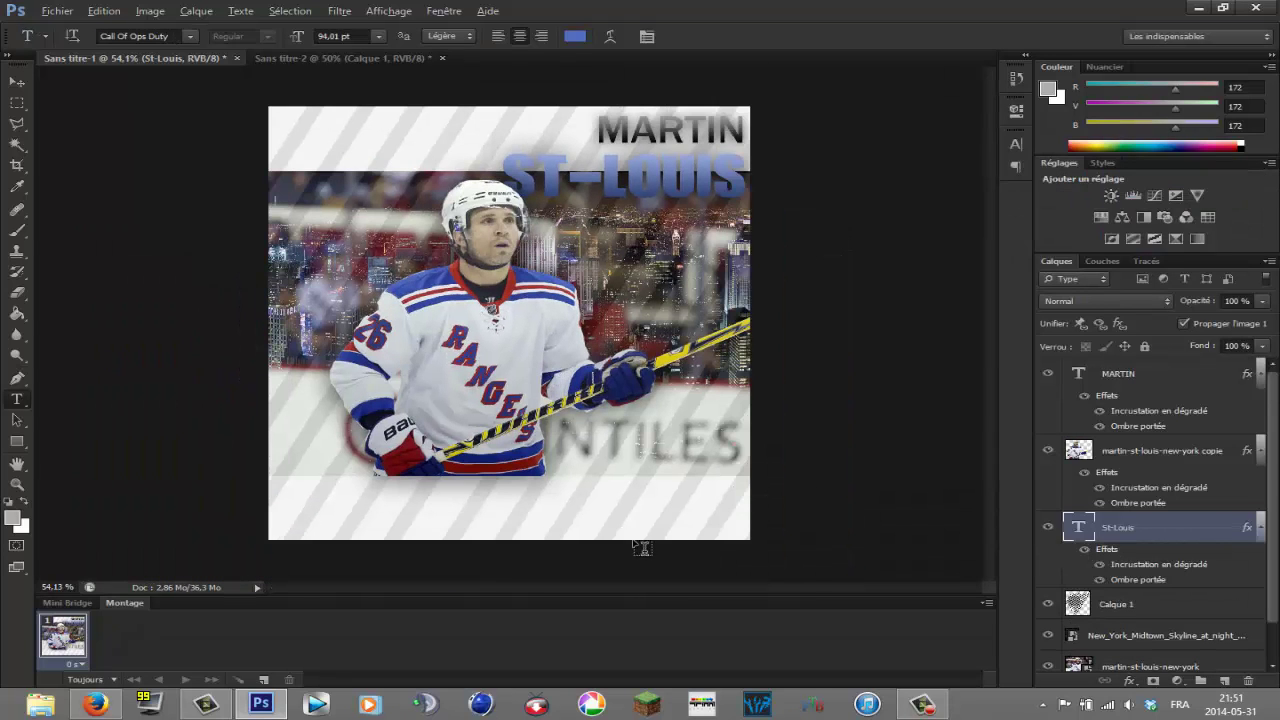
scroll(641, 547, up, 3)
click(570, 505)
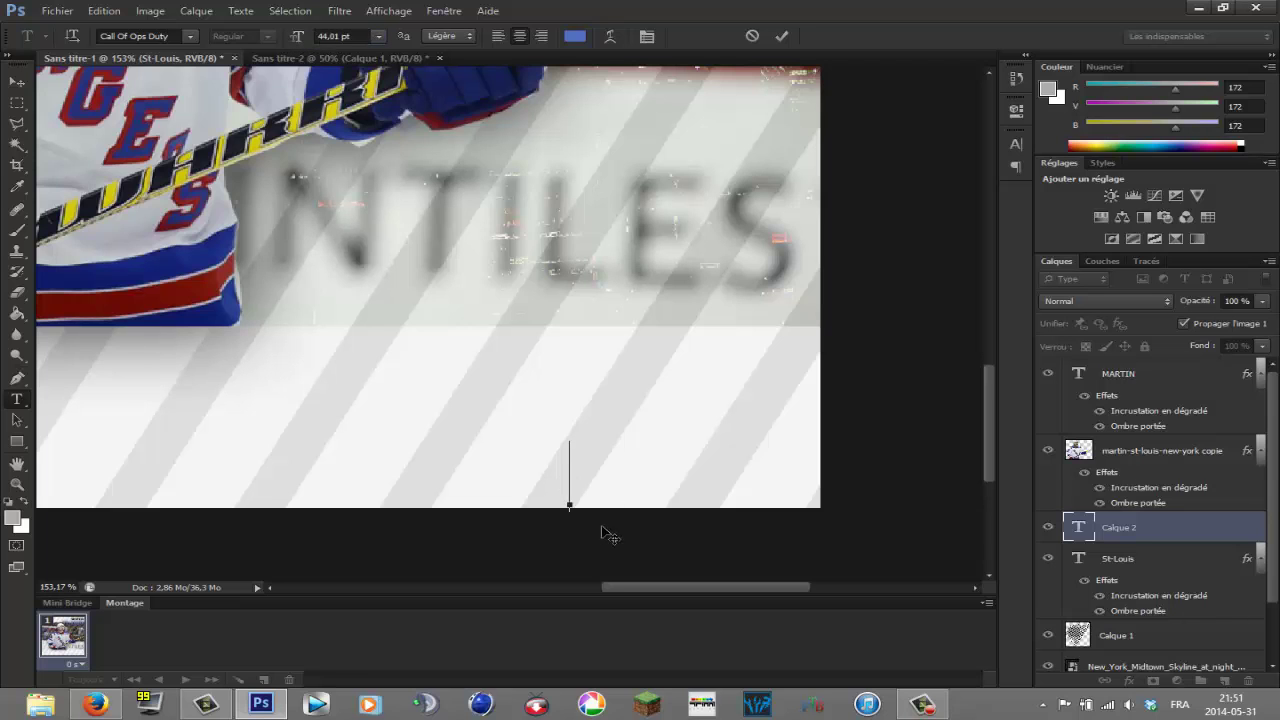
text(NHLTOWN)
key(ctrl+a)
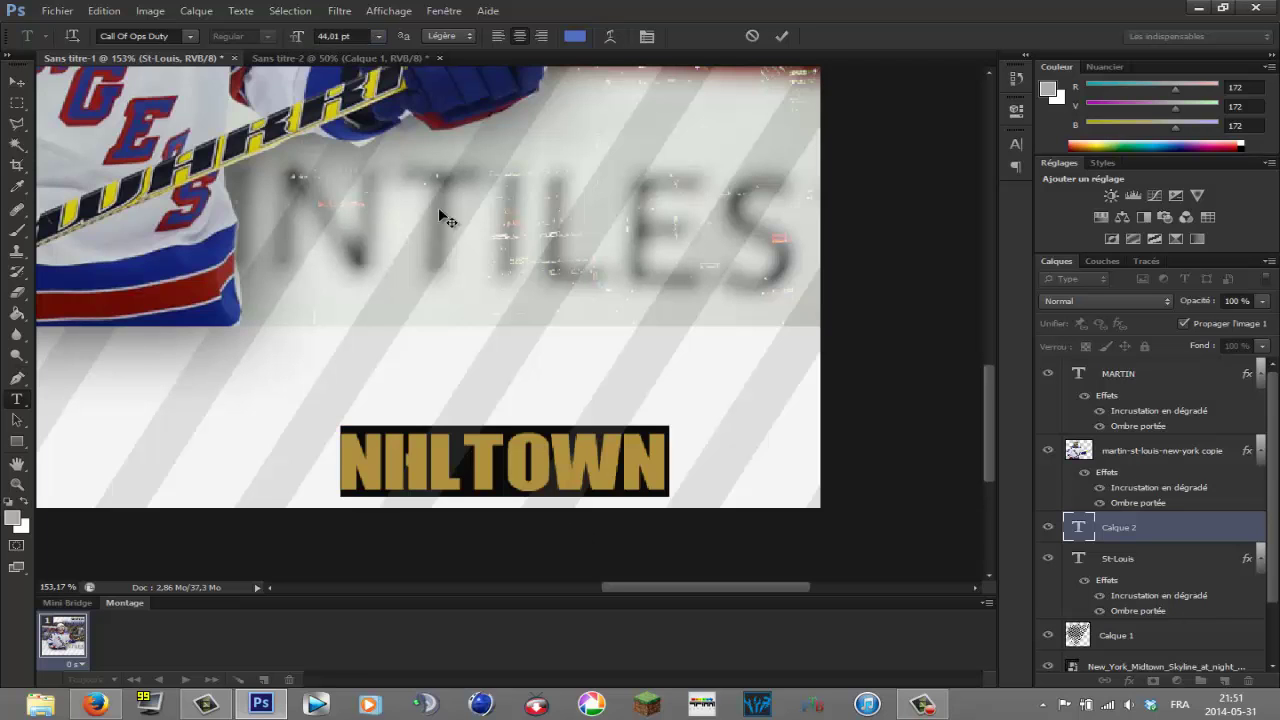
drag(297, 36, 262, 45)
Try the BD Cartoon Shout font on the NHLtown text and return it to Call Of Ops Duty
click(189, 36)
scroll(340, 300, up, 3)
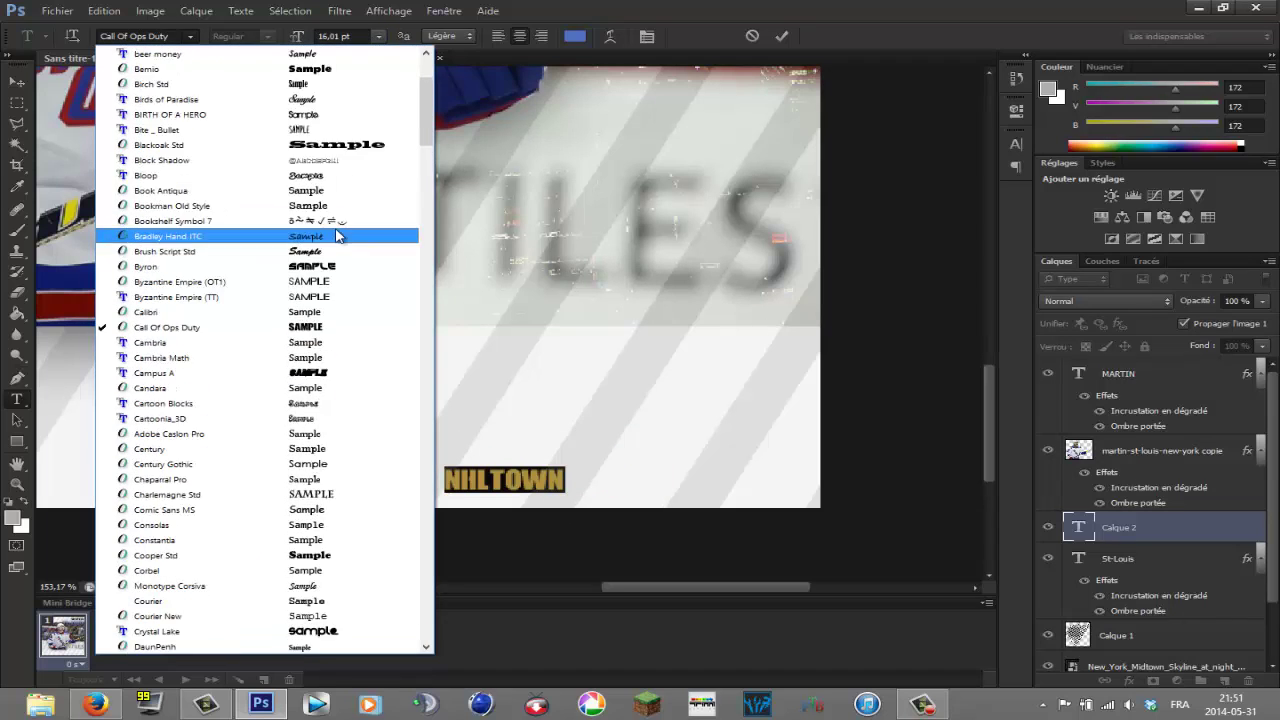
click(345, 69)
click(190, 36)
scroll(230, 204, down, 2)
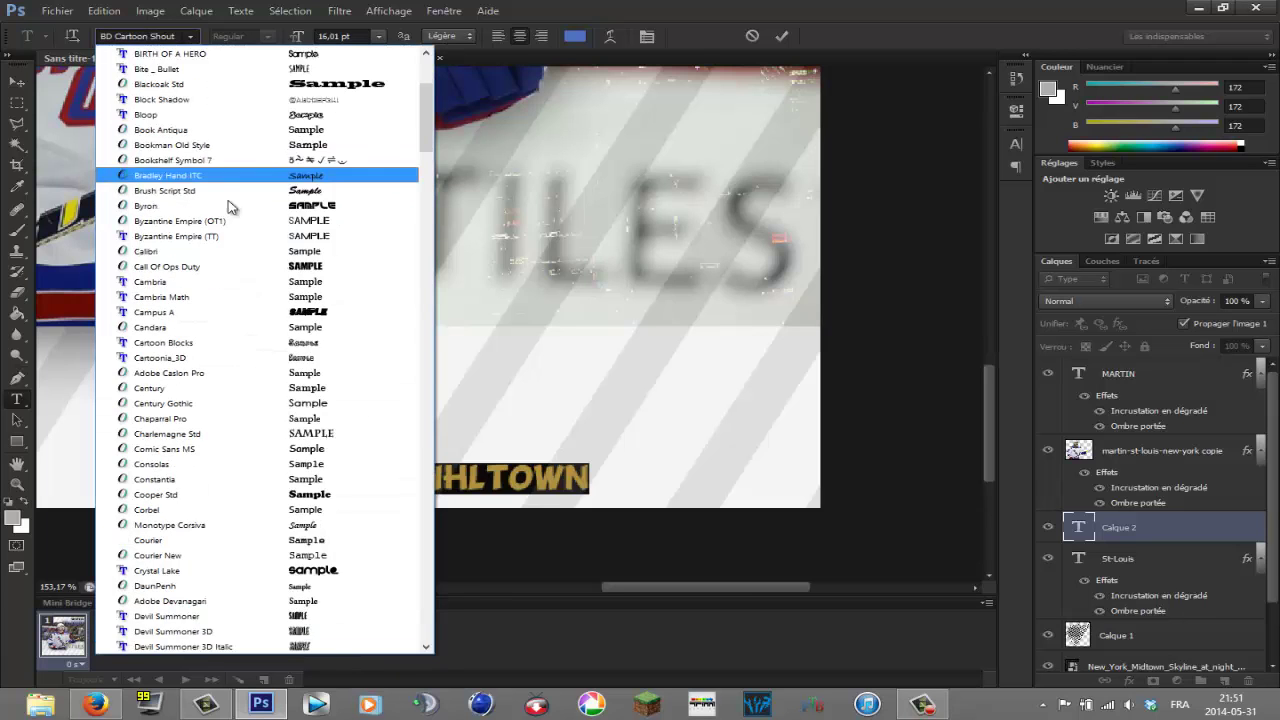
click(240, 266)
Move the NHLtown text into the canvas's lower-right corner and color it black
drag(530, 558, 786, 566)
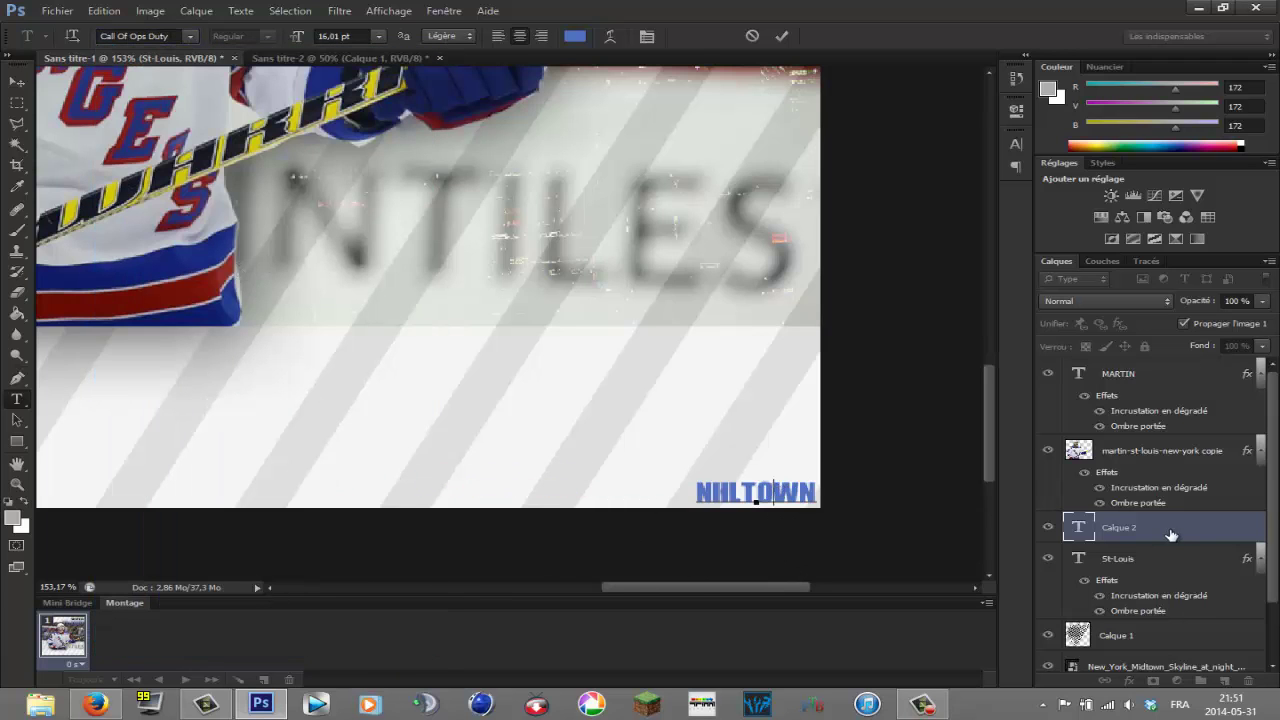
double_click(775, 493)
click(578, 38)
click(757, 344)
click(1136, 132)
click(17, 82)
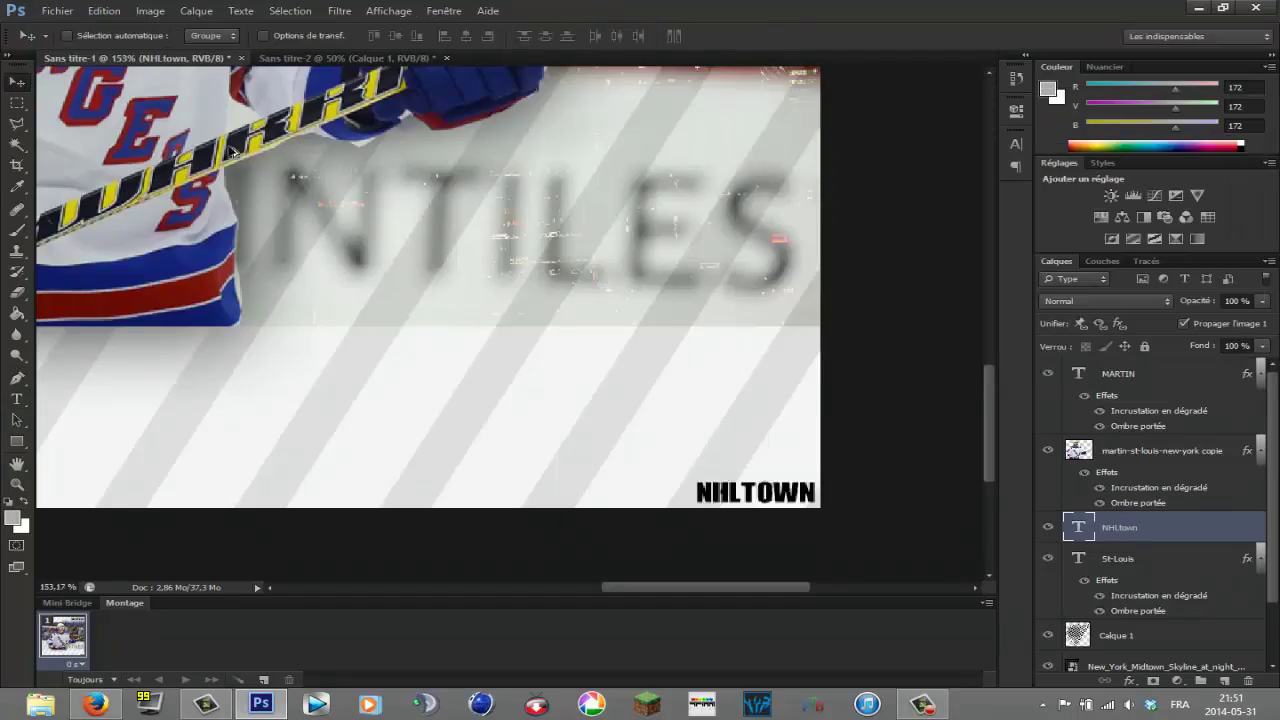